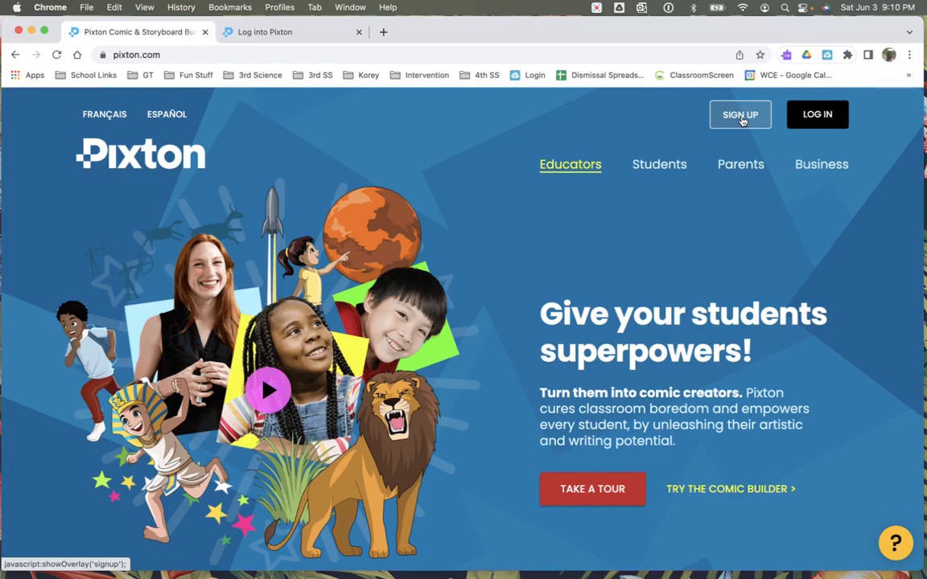
Start creating a new account and choose Educator as the account type.
{"action": "left_click", "coordinate": [741, 116]}
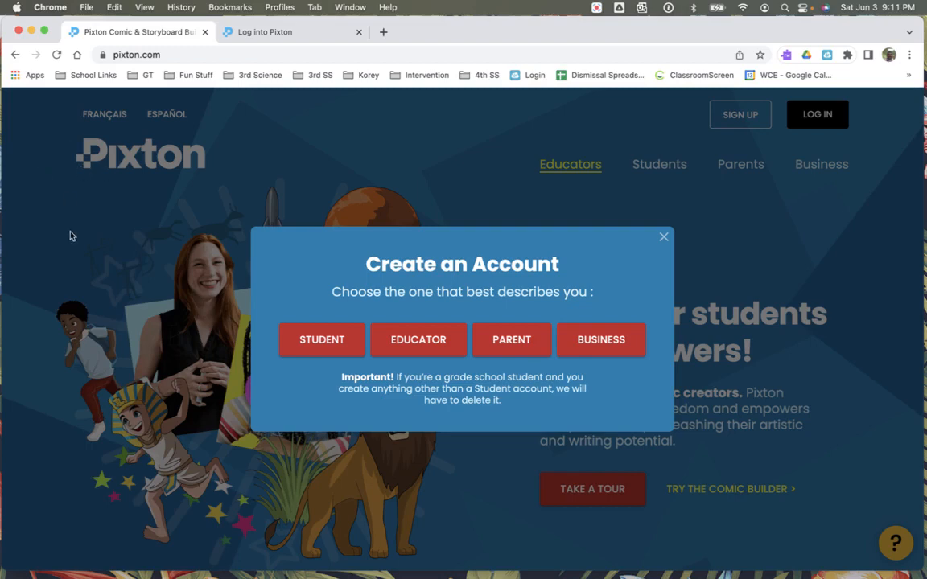
{"action": "left_click", "coordinate": [415, 339]}
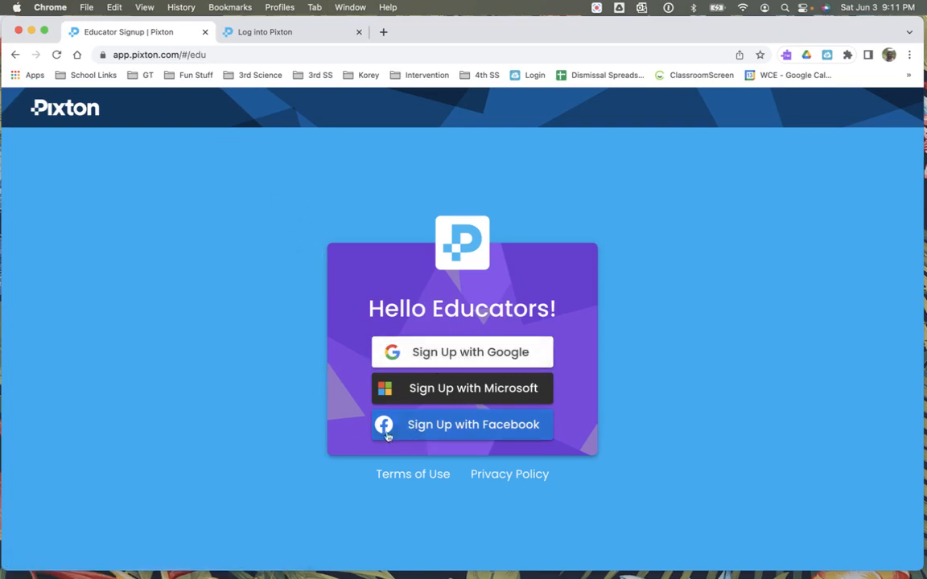
Close the educator sign-up page and log in to Pixton with the existing Google account.
{"action": "left_click", "coordinate": [241, 32]}
{"action": "left_click", "coordinate": [422, 366]}
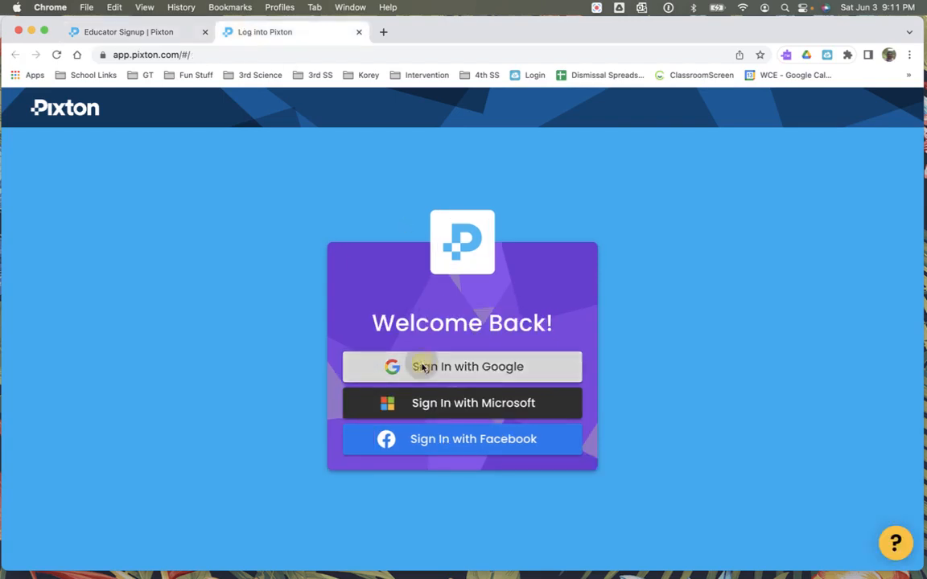
{"action": "left_click", "coordinate": [204, 33]}
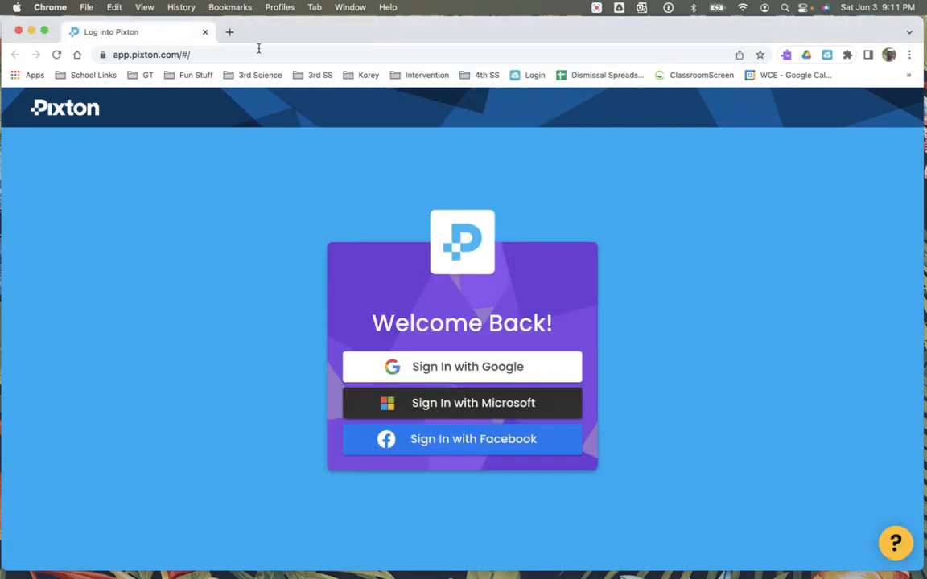
{"action": "left_click", "coordinate": [407, 374]}
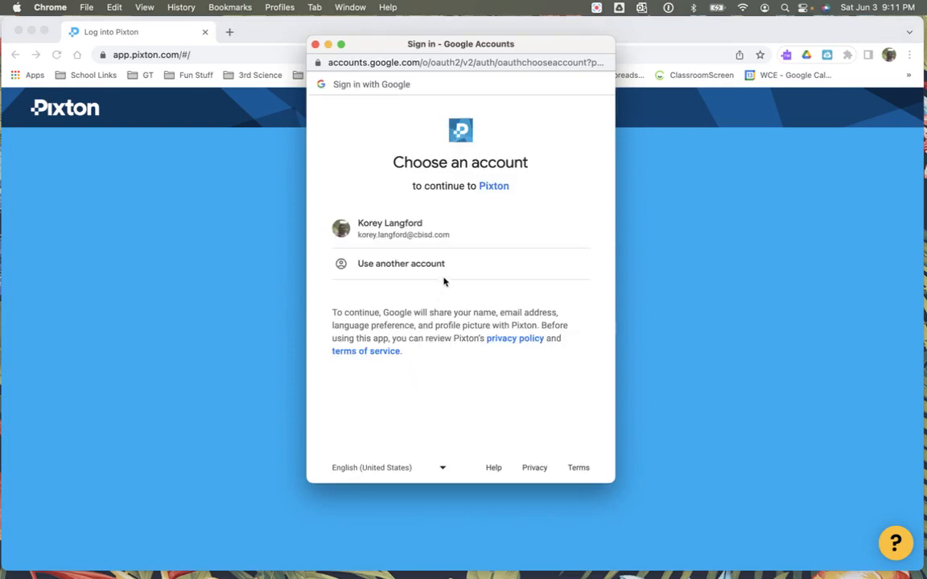
{"action": "left_click", "coordinate": [406, 233]}
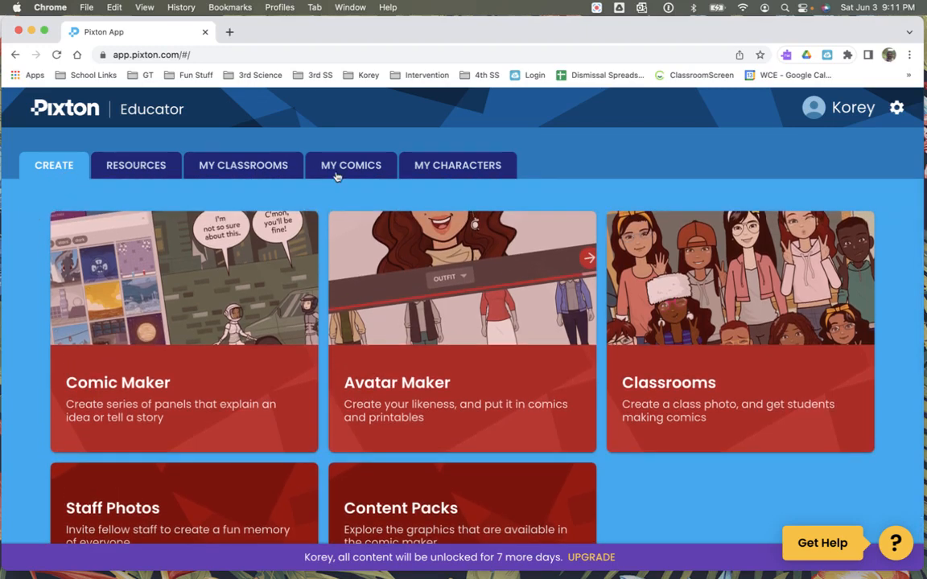
Create a new blank comic from the My Comics collection.
{"action": "left_click", "coordinate": [343, 170]}
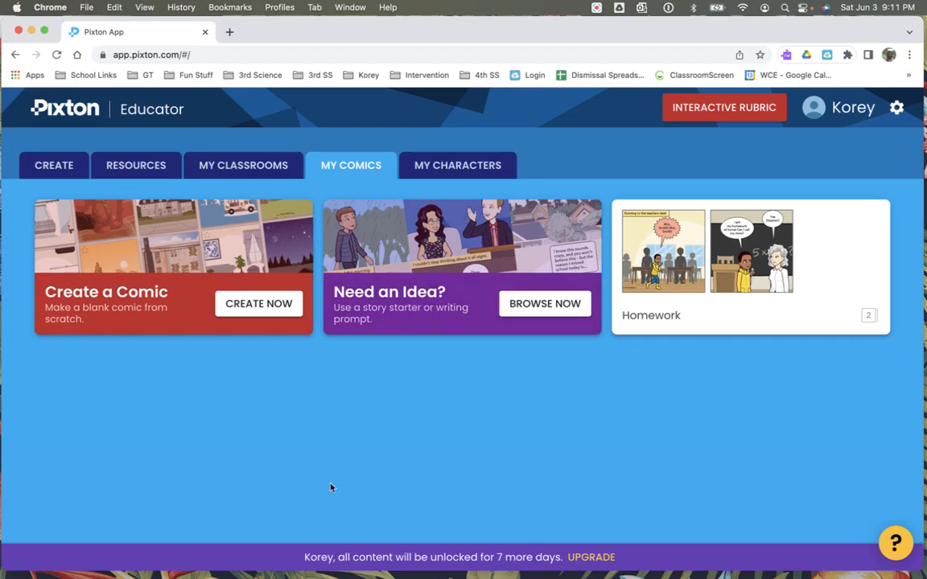
{"action": "left_click", "coordinate": [242, 312]}
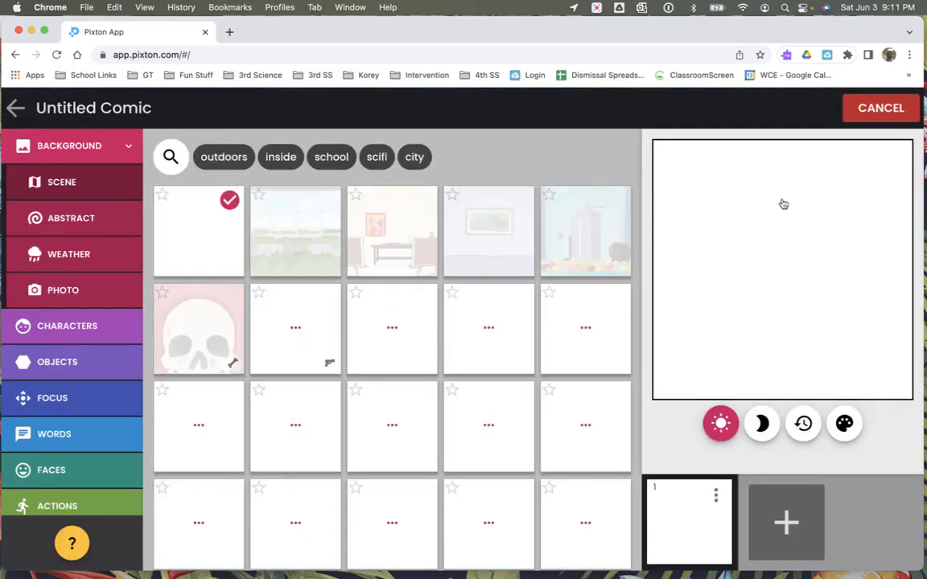
Browse the available scene, abstract, weather and photo backgrounds for the comic panel.
{"action": "scroll", "coordinate": [352, 341], "scroll_direction": "down", "scroll_amount": 5}
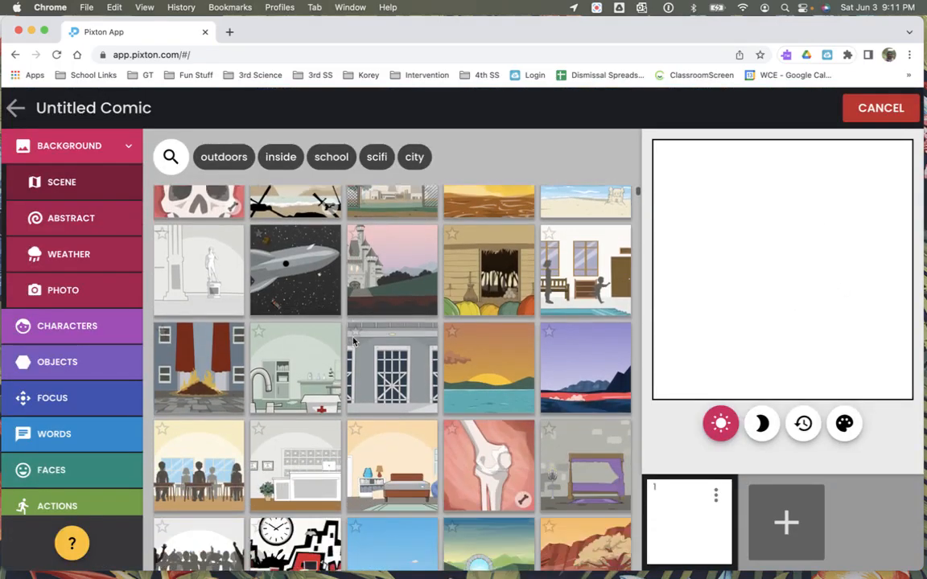
{"action": "scroll", "coordinate": [352, 342], "scroll_direction": "down", "scroll_amount": 15}
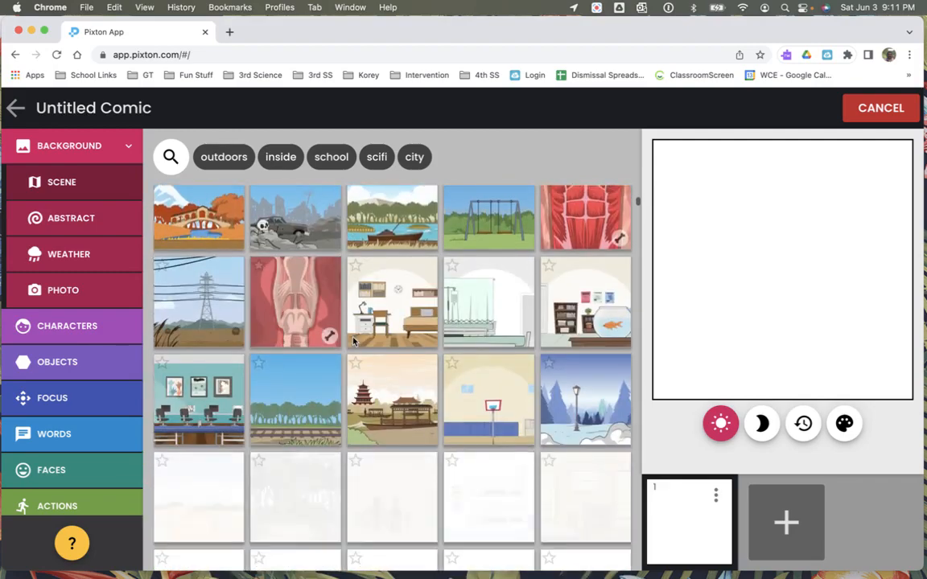
{"action": "scroll", "coordinate": [352, 341], "scroll_direction": "down", "scroll_amount": 15}
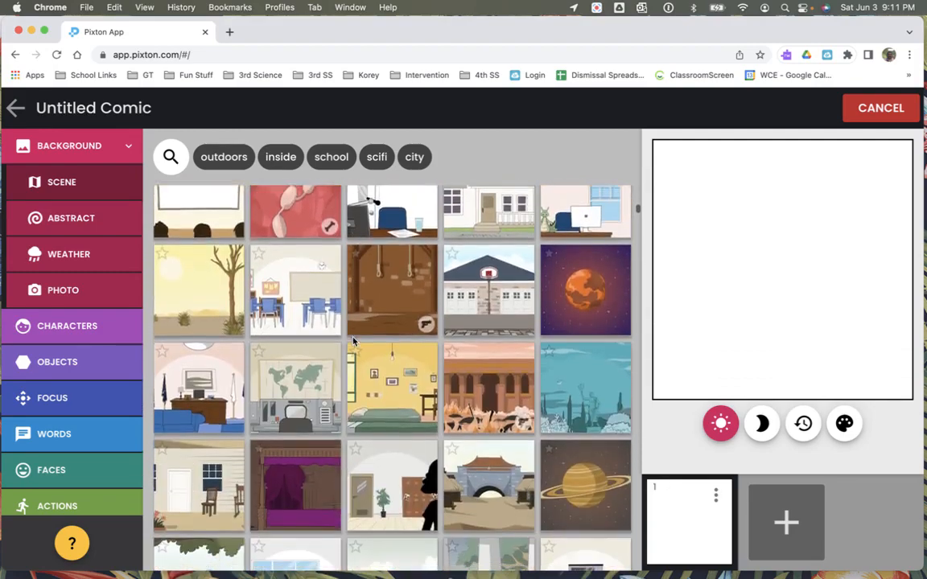
{"action": "scroll", "coordinate": [353, 341], "scroll_direction": "down", "scroll_amount": 2}
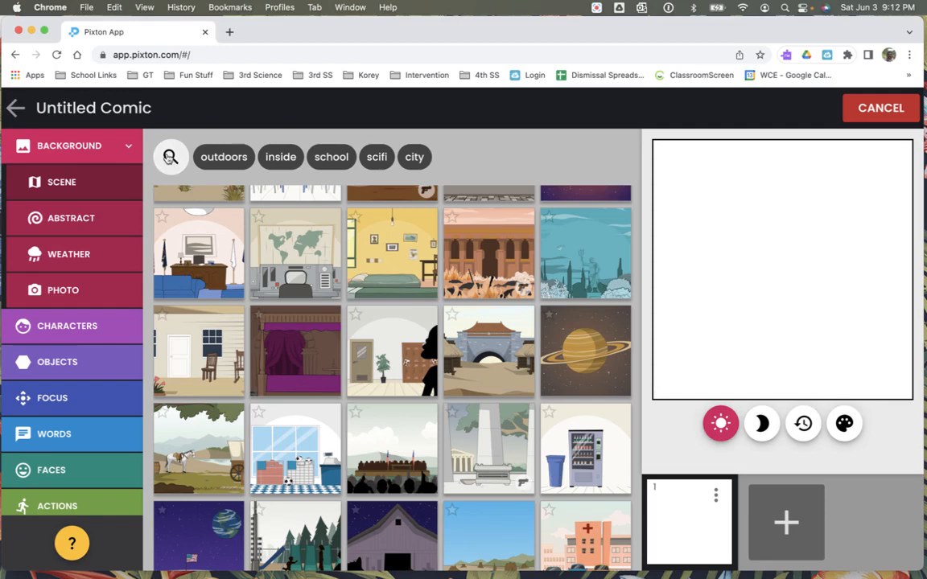
{"action": "scroll", "coordinate": [362, 388], "scroll_direction": "down", "scroll_amount": 1}
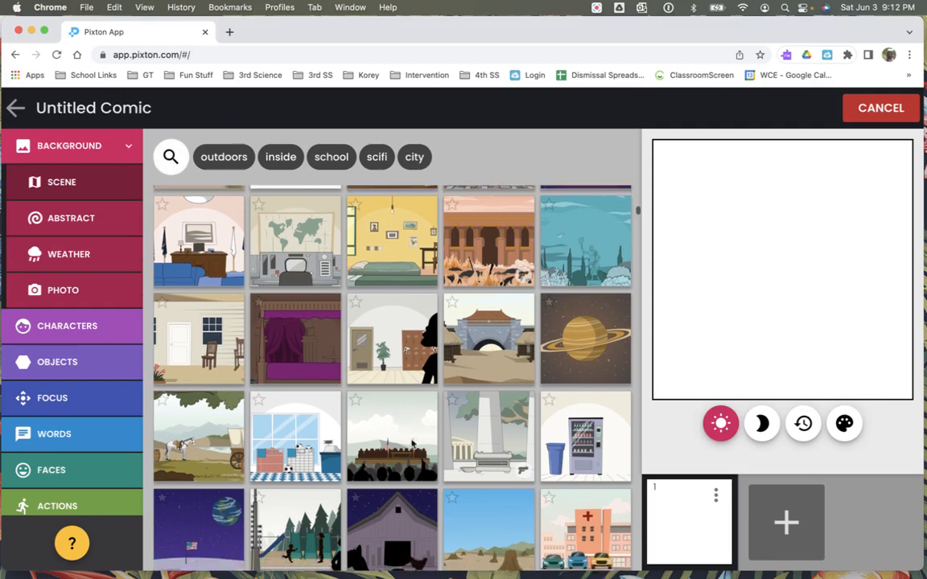
{"action": "left_click", "coordinate": [95, 232]}
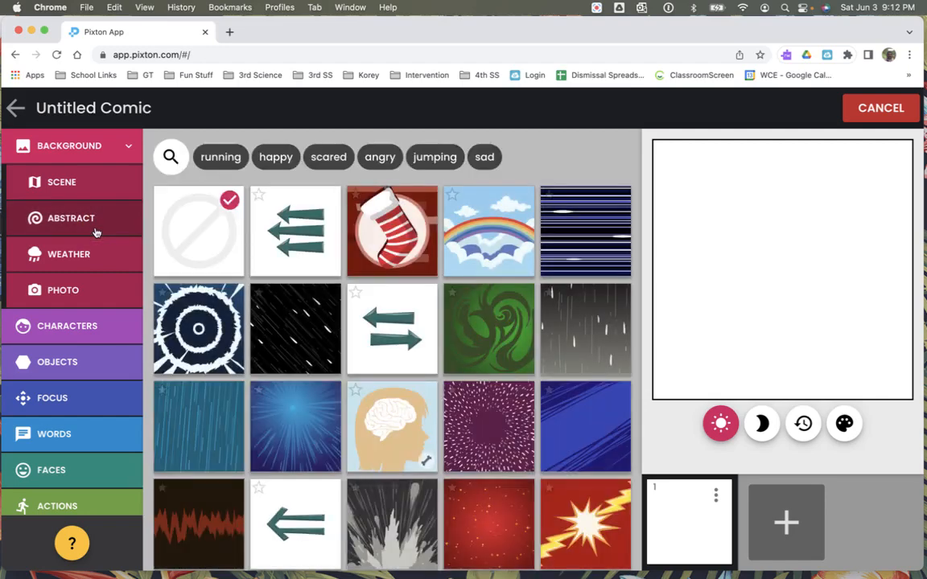
{"action": "left_click", "coordinate": [100, 253]}
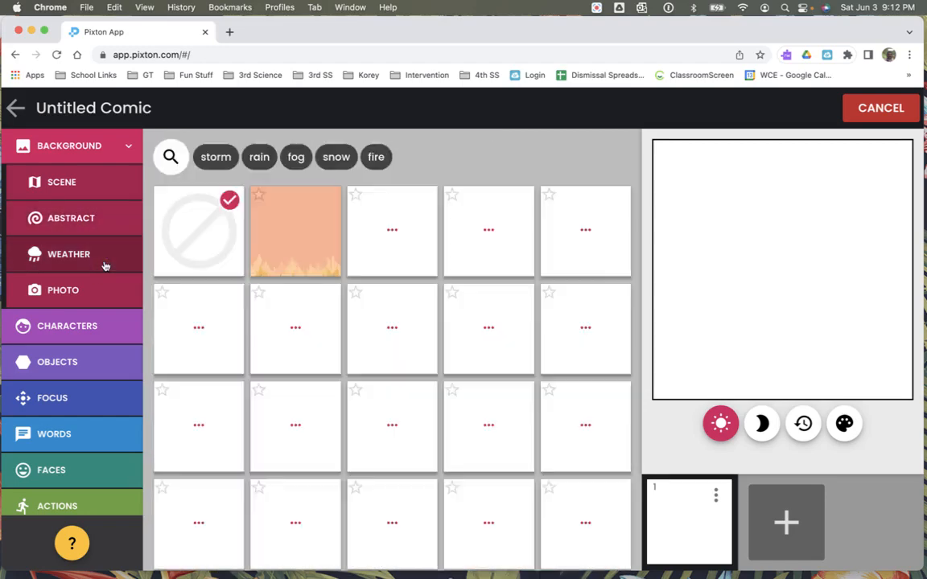
{"action": "left_click", "coordinate": [90, 299]}
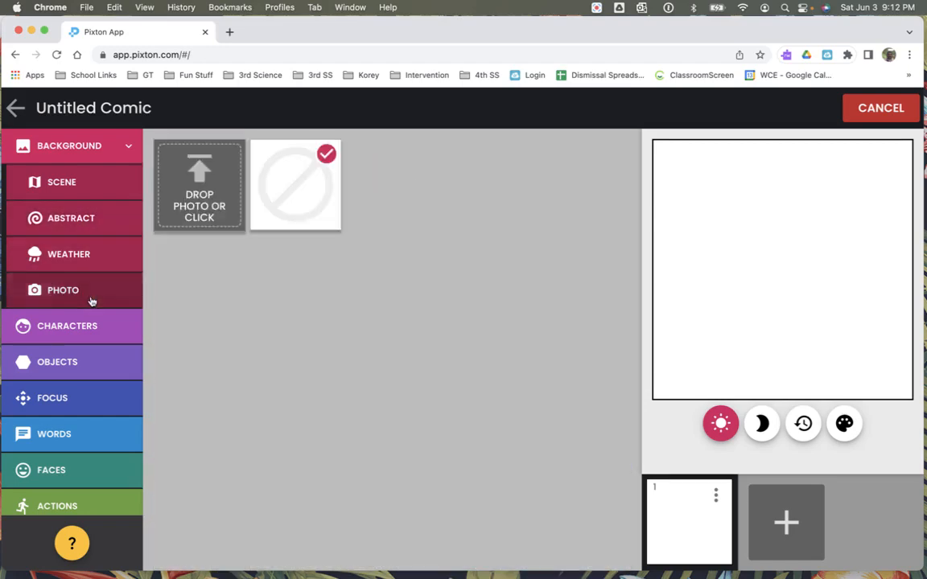
Set the first panel's background to the art studio scene with easels and a handprint painting.
{"action": "left_click", "coordinate": [83, 185]}
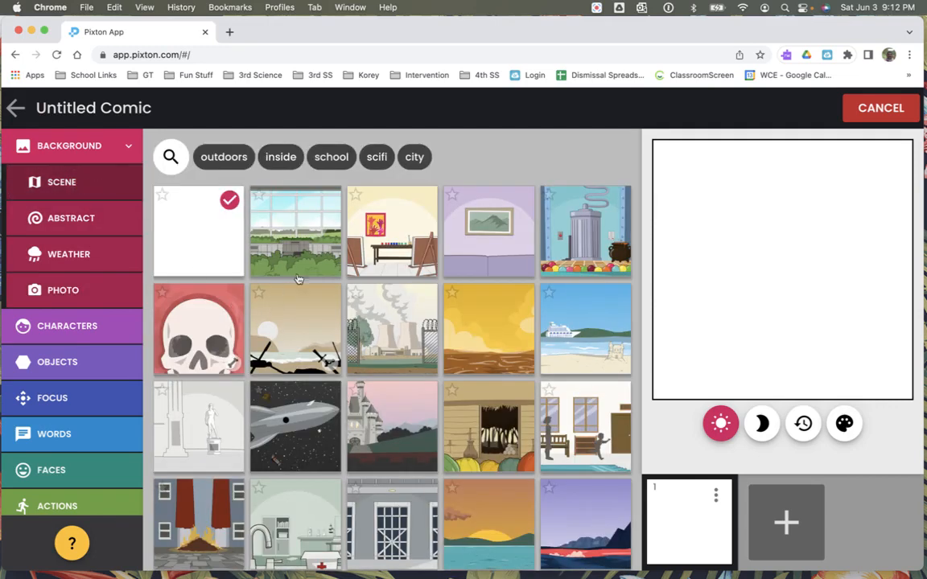
{"action": "left_click", "coordinate": [400, 255]}
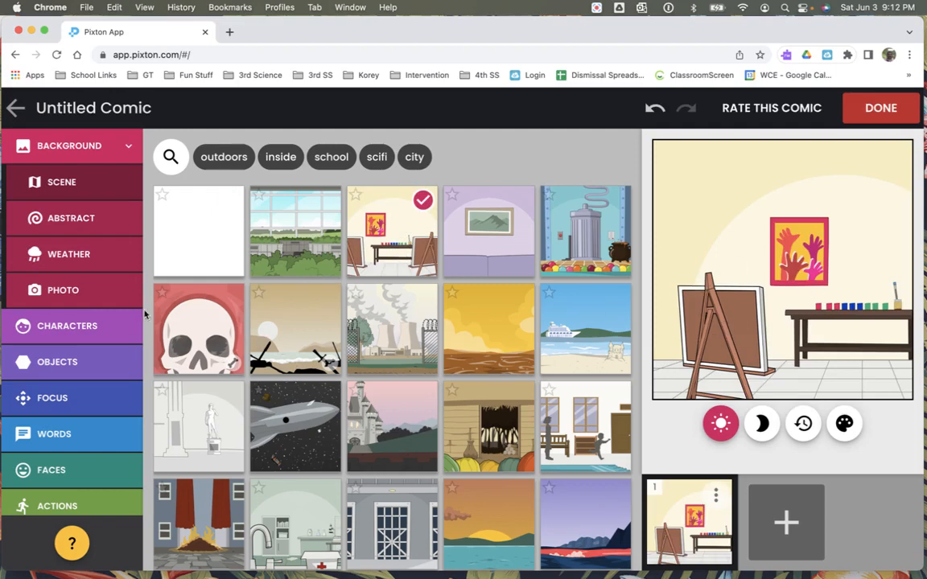
Search the people characters for "artist" and add the taller girl with the red beret, sunglasses, striped shirt and black skirt to the panel.
{"action": "left_click", "coordinate": [50, 326]}
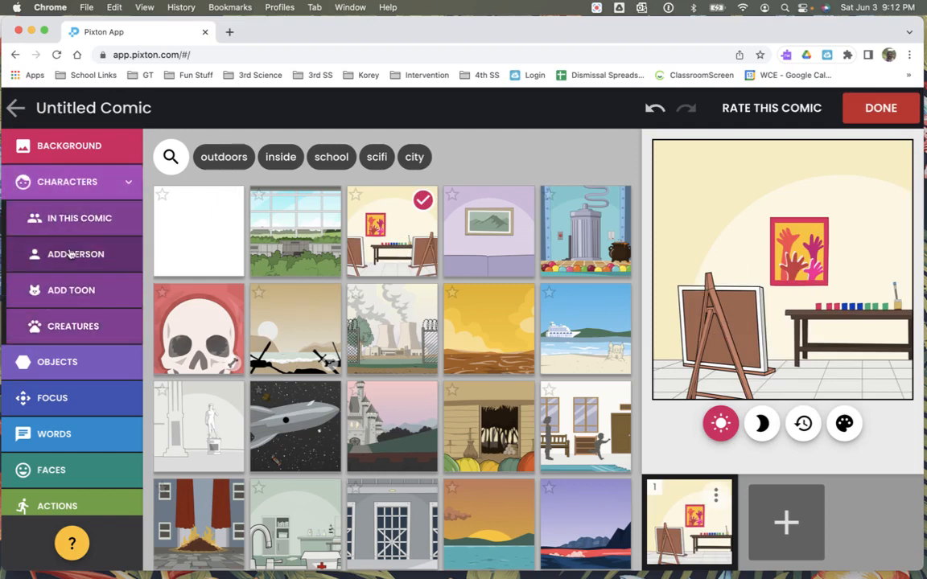
{"action": "left_click", "coordinate": [71, 256]}
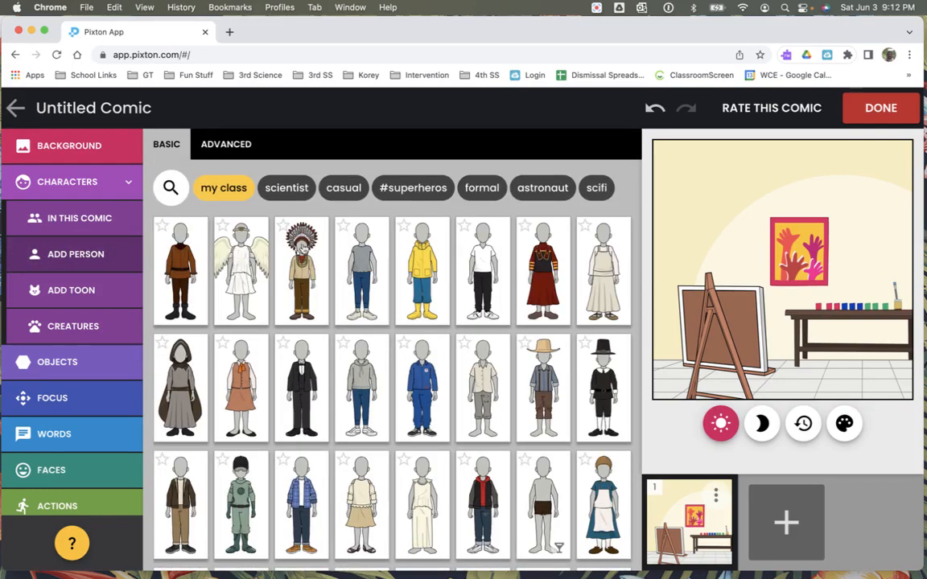
{"action": "scroll", "coordinate": [307, 248], "scroll_direction": "down", "scroll_amount": 10}
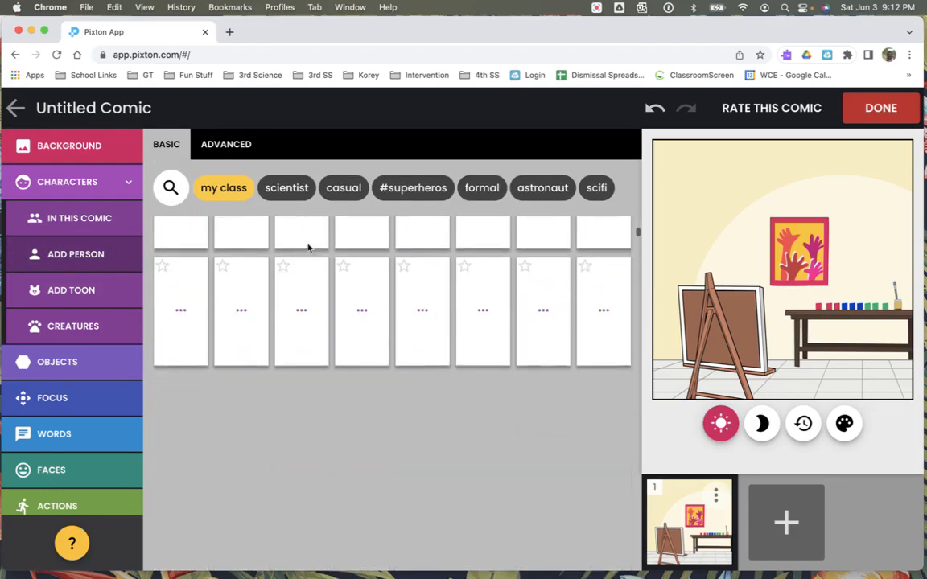
{"action": "scroll", "coordinate": [307, 248], "scroll_direction": "down", "scroll_amount": 5}
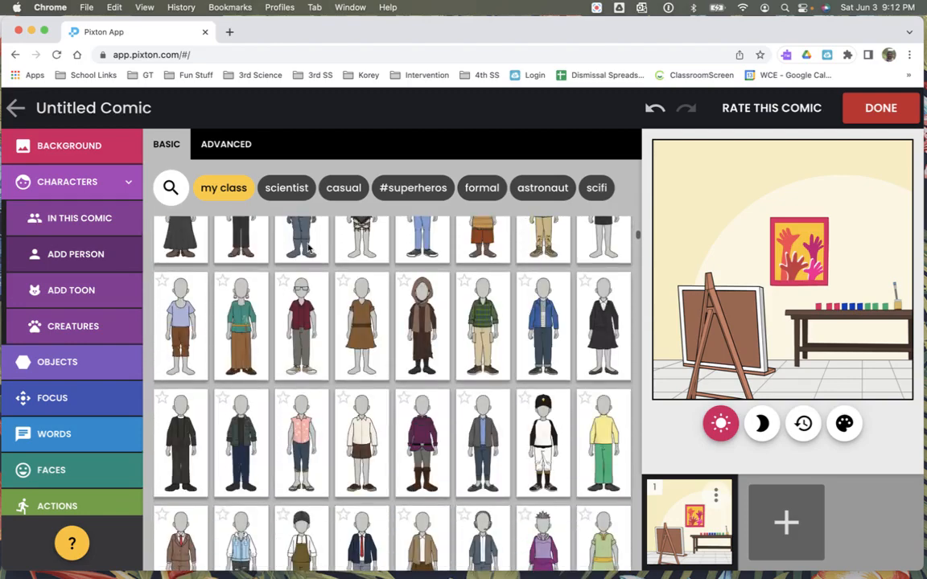
{"action": "left_click", "coordinate": [170, 187]}
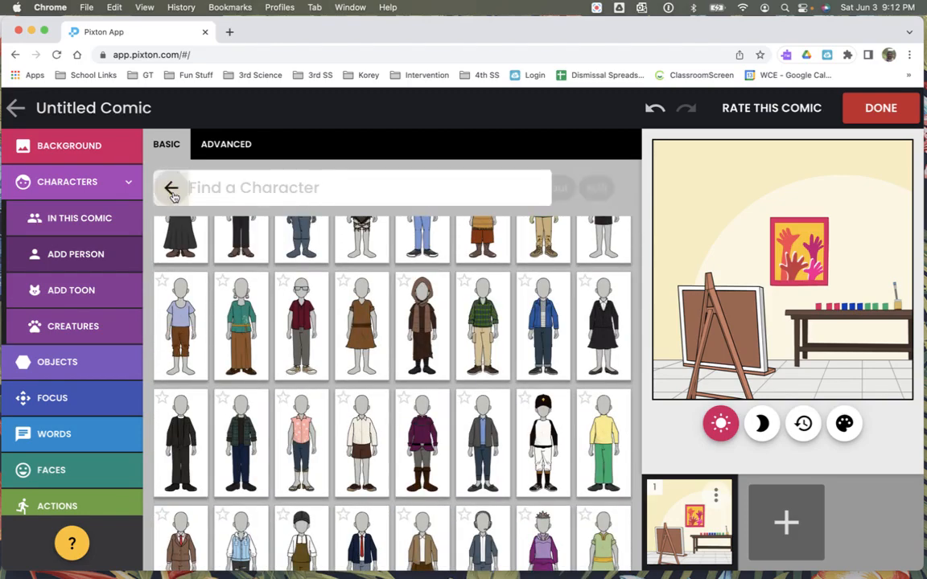
{"action": "type", "text": "artist"}
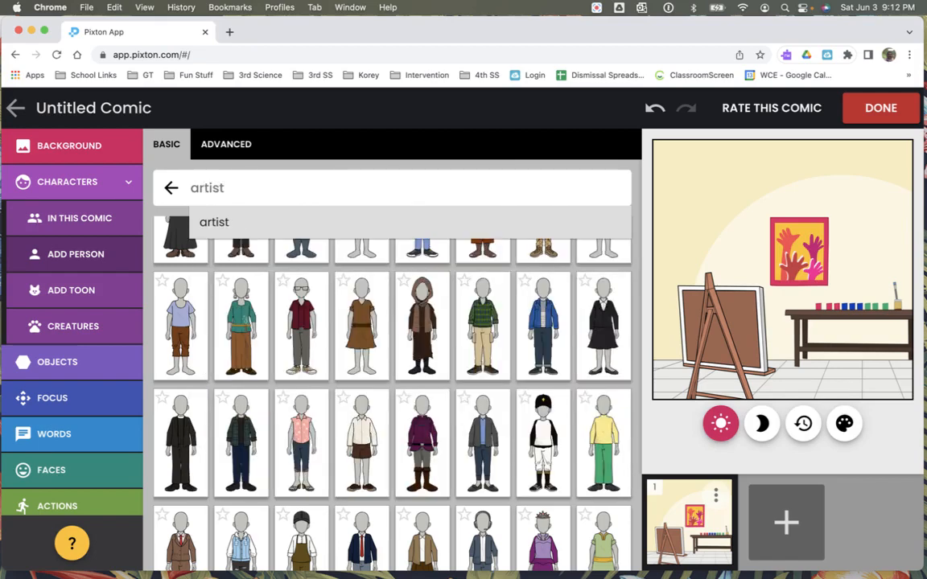
{"action": "key", "text": "Return"}
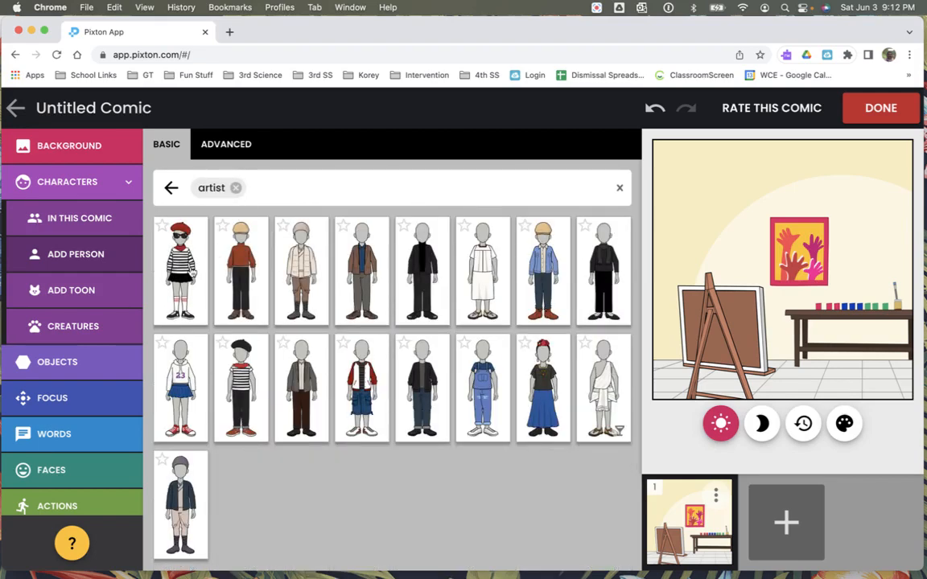
{"action": "left_click", "coordinate": [184, 274]}
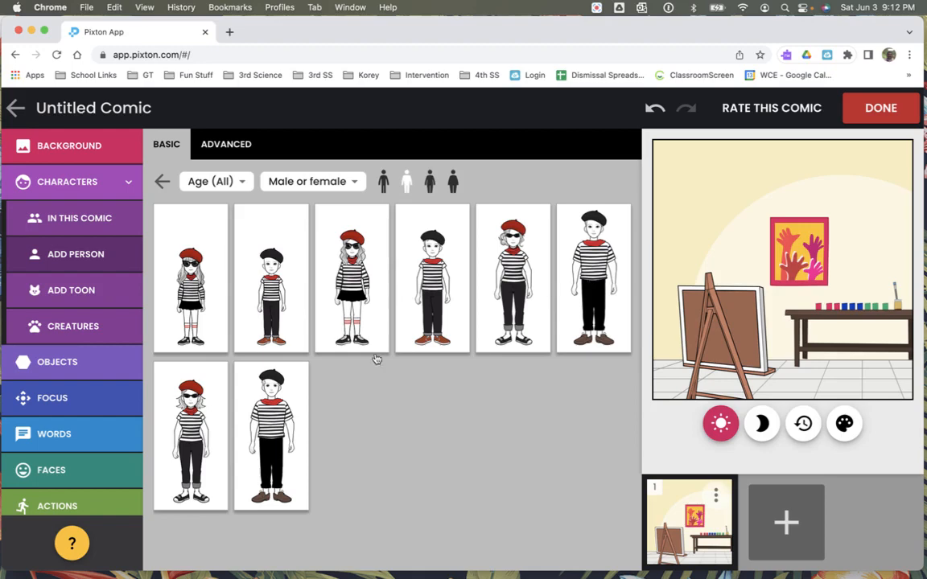
{"action": "left_click", "coordinate": [334, 302]}
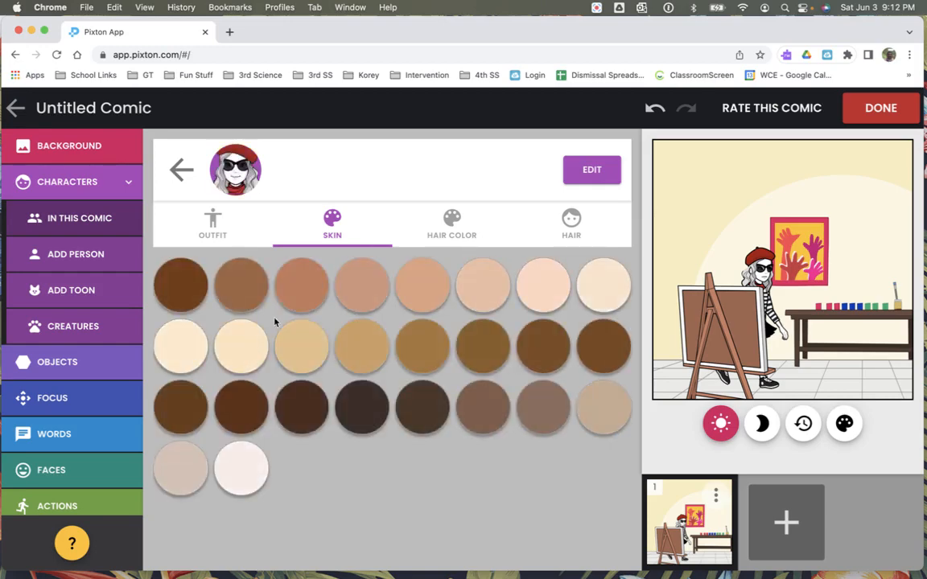
Customize the artist character with a pale cream skin tone, dark blonde hair color and a short hairstyle tufted on top.
{"action": "left_click", "coordinate": [223, 339]}
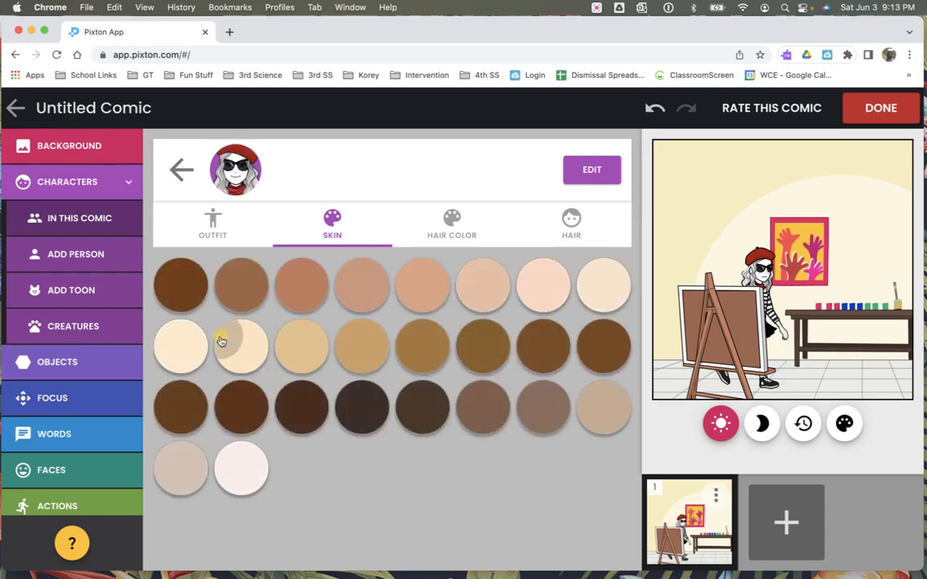
{"action": "left_click", "coordinate": [444, 235]}
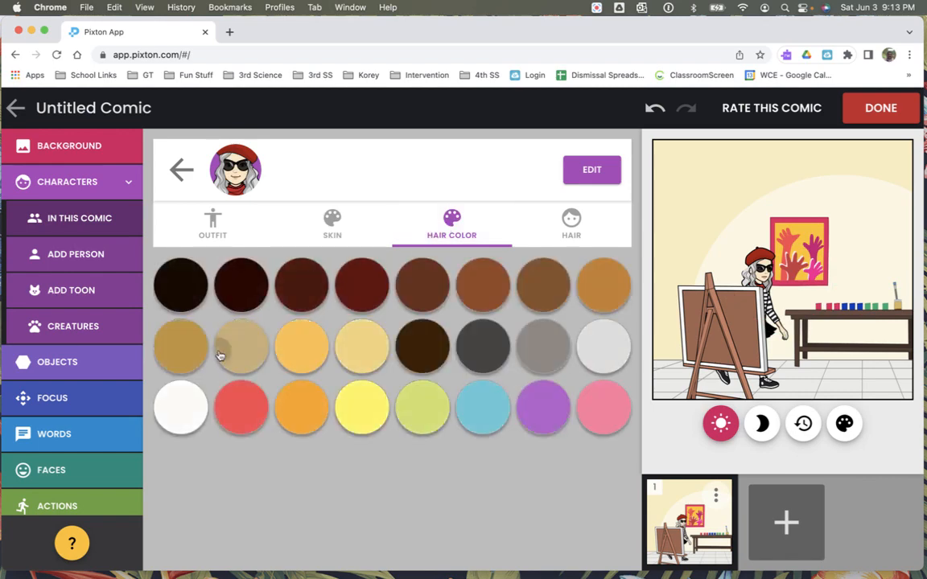
{"action": "left_click", "coordinate": [229, 351]}
{"action": "left_click", "coordinate": [571, 228]}
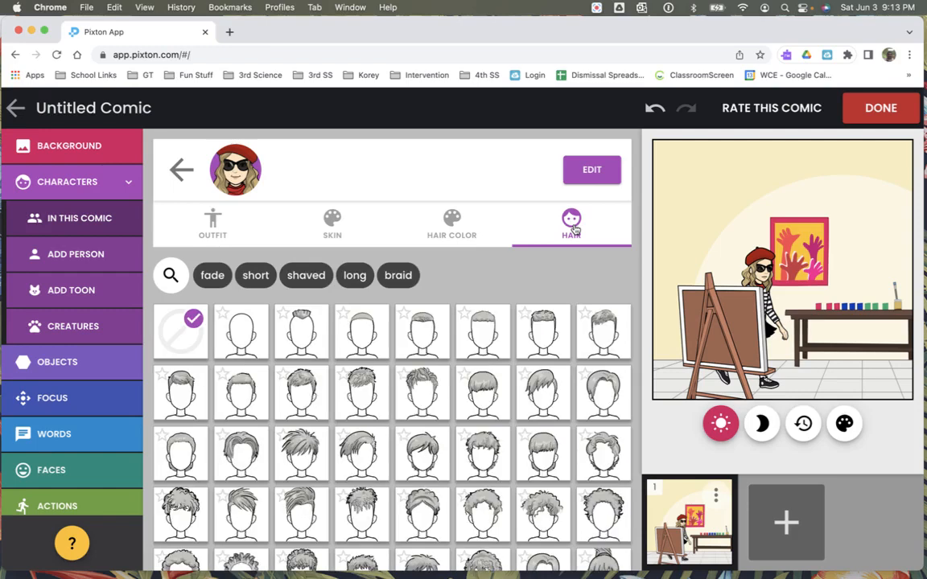
{"action": "left_click", "coordinate": [320, 336]}
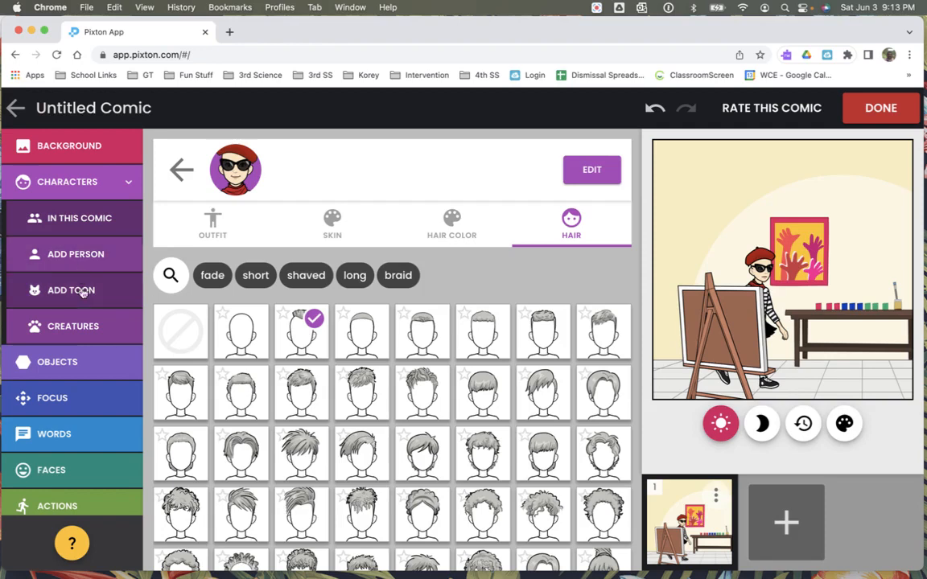
Add the red balloon prop to the panel.
{"action": "left_click", "coordinate": [85, 364]}
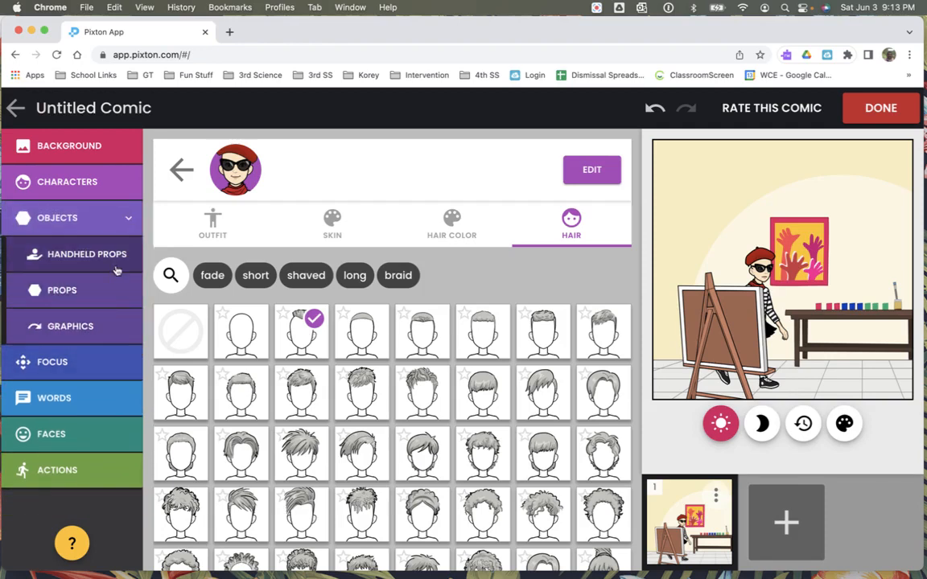
{"action": "left_click", "coordinate": [96, 296]}
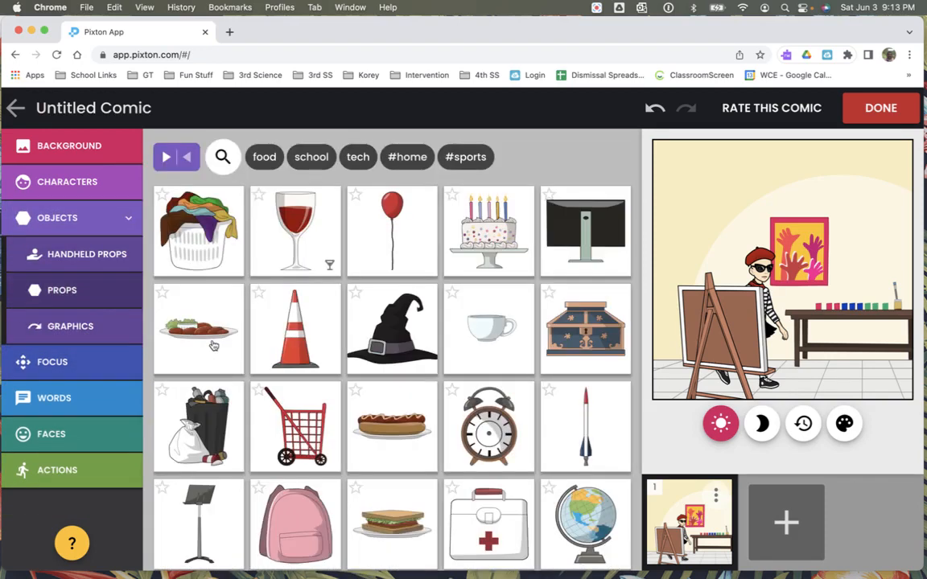
{"action": "left_click", "coordinate": [401, 245]}
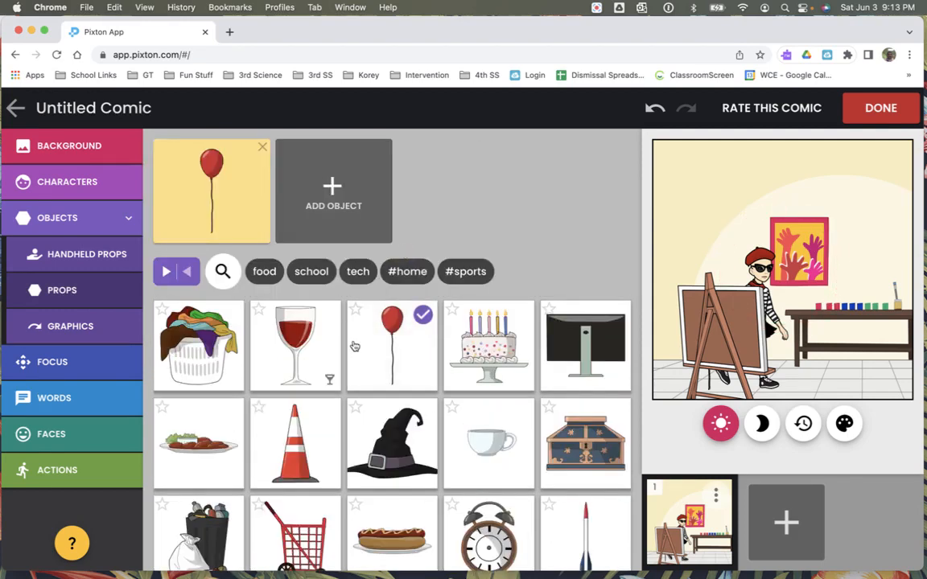
{"action": "scroll", "coordinate": [429, 392], "scroll_direction": "down", "scroll_amount": 1}
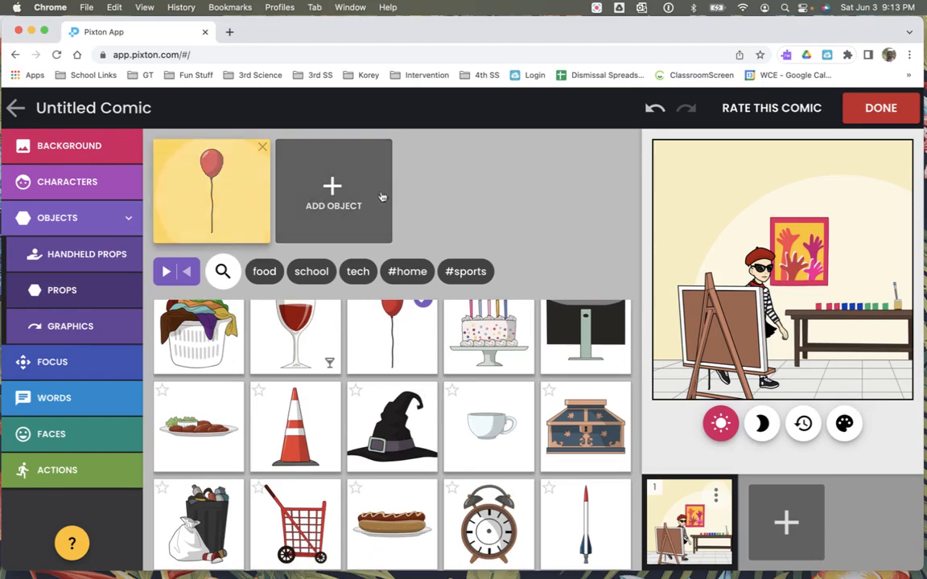
Choose the birthday cake on a stand as the panel's prop and put the blue mug in the artist's left hand.
{"action": "left_click", "coordinate": [498, 355]}
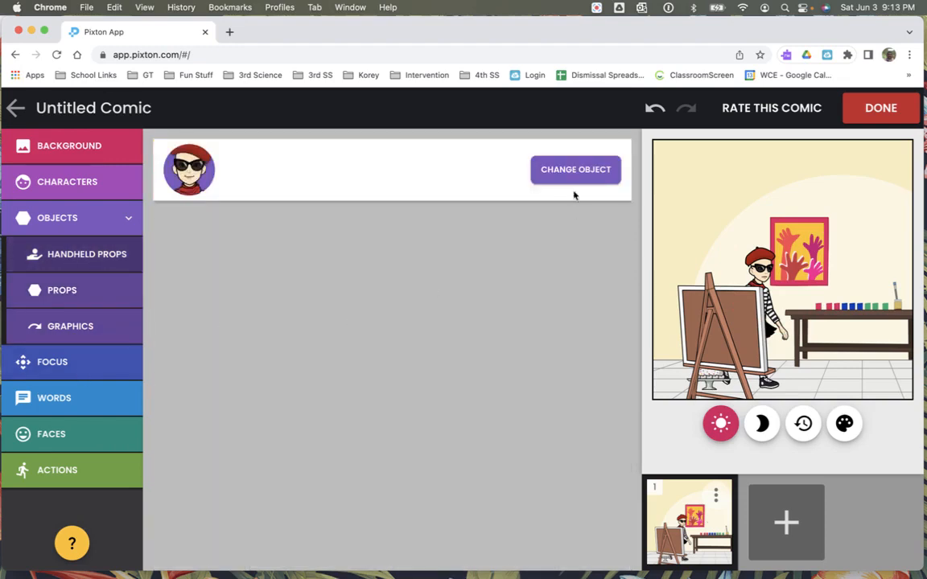
{"action": "left_click", "coordinate": [585, 171]}
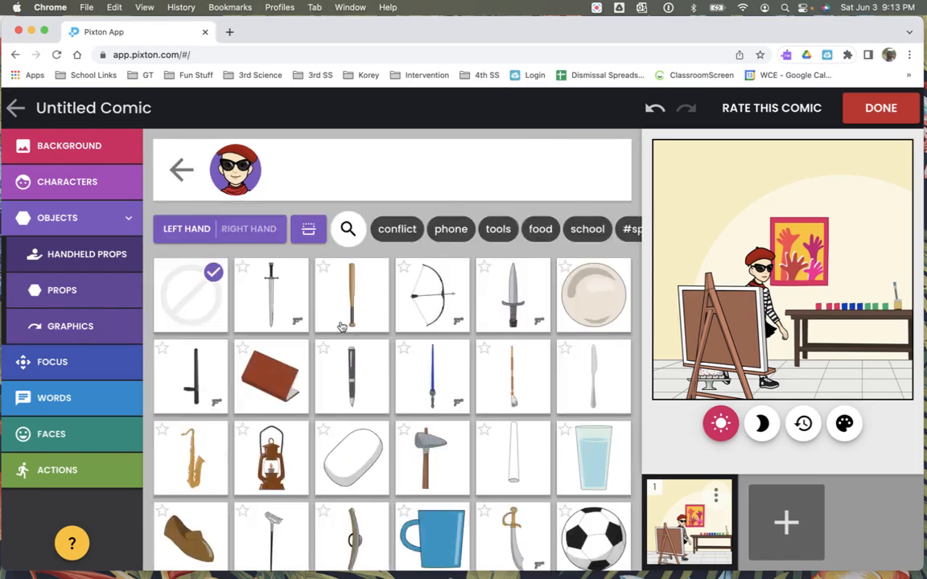
{"action": "scroll", "coordinate": [466, 435], "scroll_direction": "down", "scroll_amount": 2}
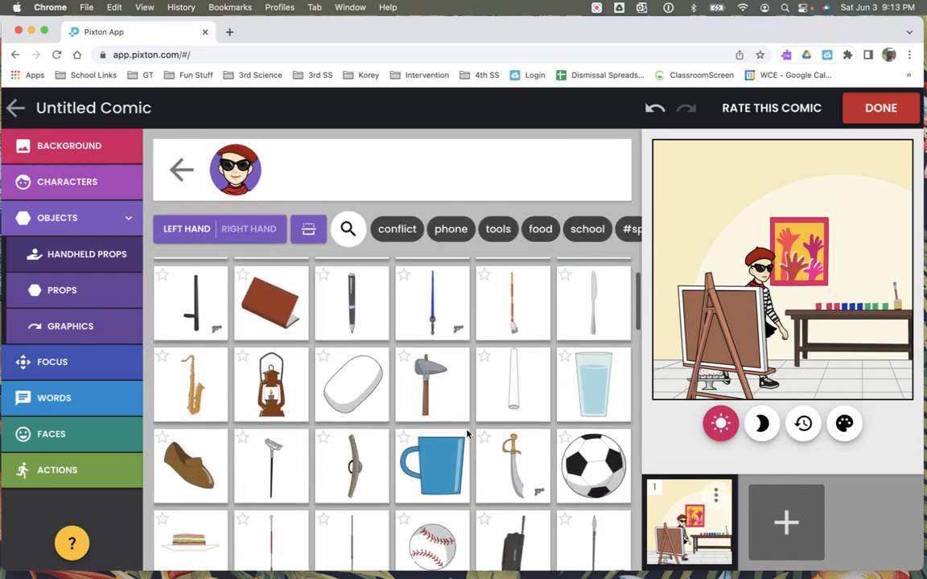
{"action": "left_click", "coordinate": [439, 460]}
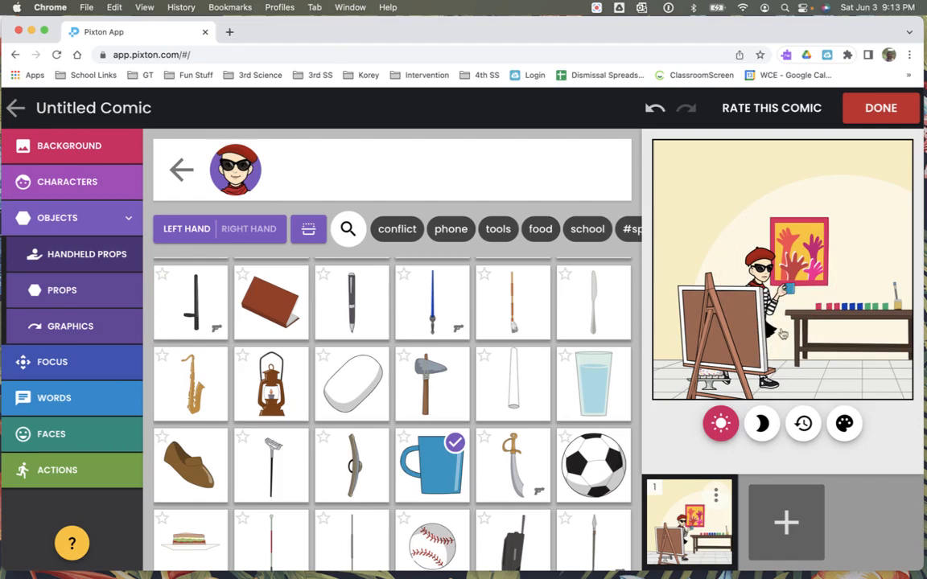
Leave the untitled art studio comic and open the Homework comic from the saved comics.
{"action": "left_click", "coordinate": [88, 362]}
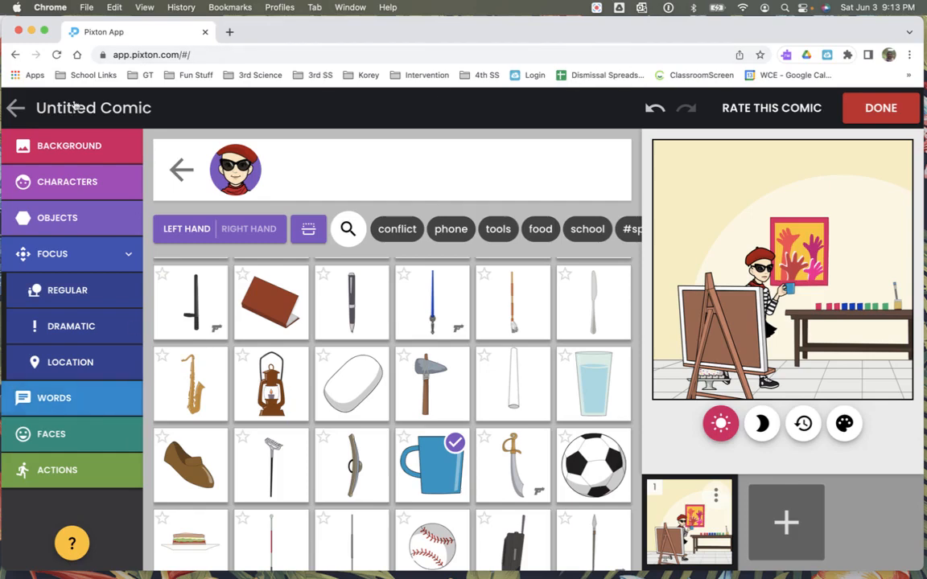
{"action": "left_click", "coordinate": [7, 108]}
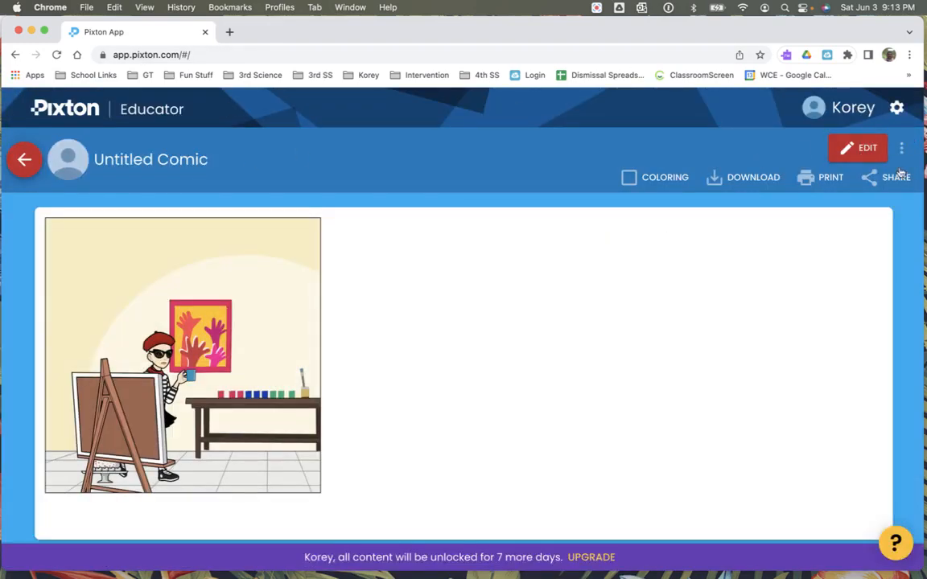
{"action": "left_click", "coordinate": [25, 161]}
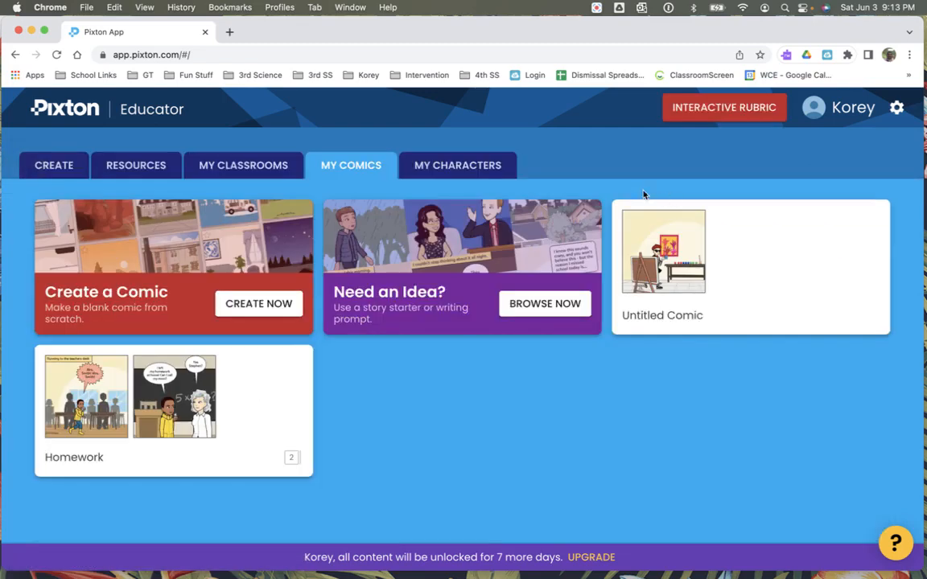
{"action": "left_click", "coordinate": [193, 417]}
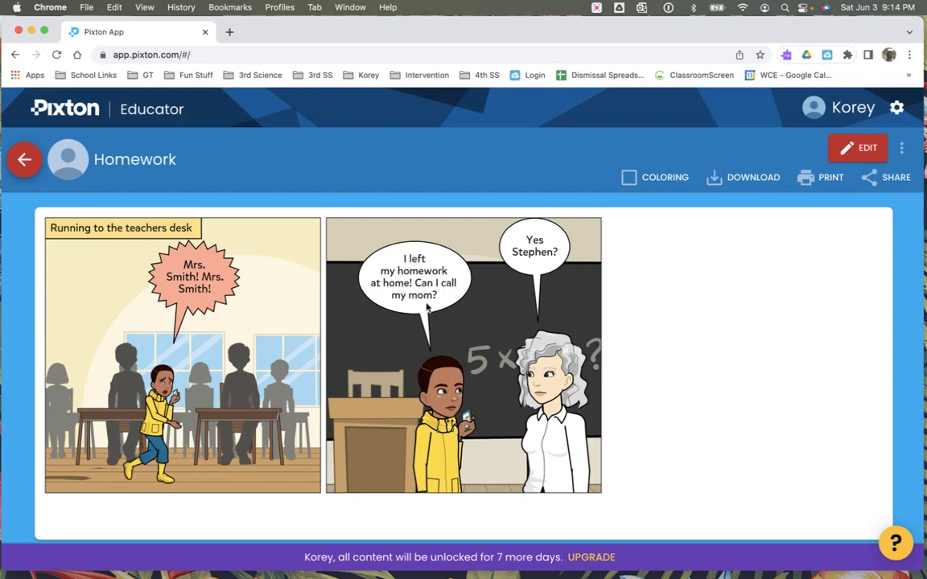
Open the Homework comic for editing and duplicate its second panel.
{"action": "left_click", "coordinate": [848, 157]}
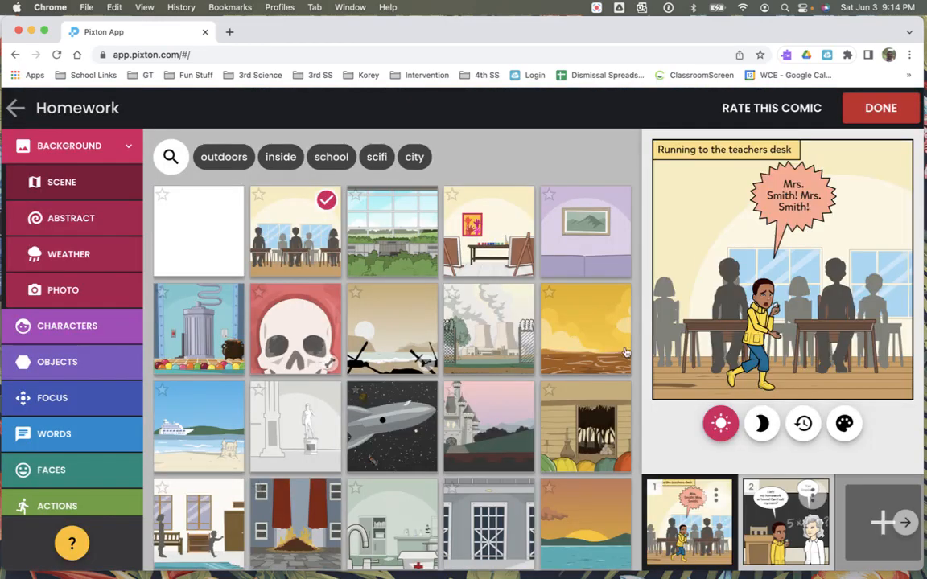
{"action": "left_click", "coordinate": [813, 499]}
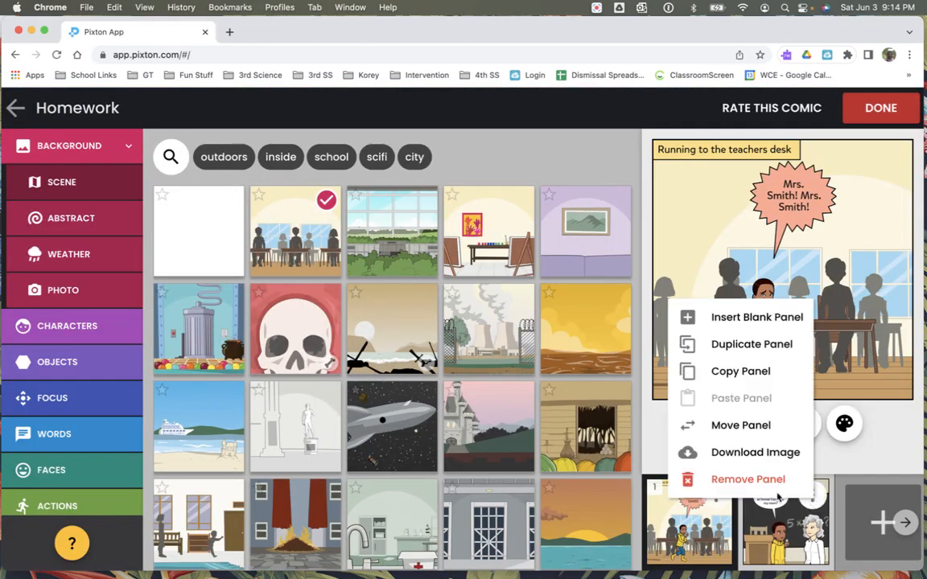
{"action": "left_click", "coordinate": [753, 344]}
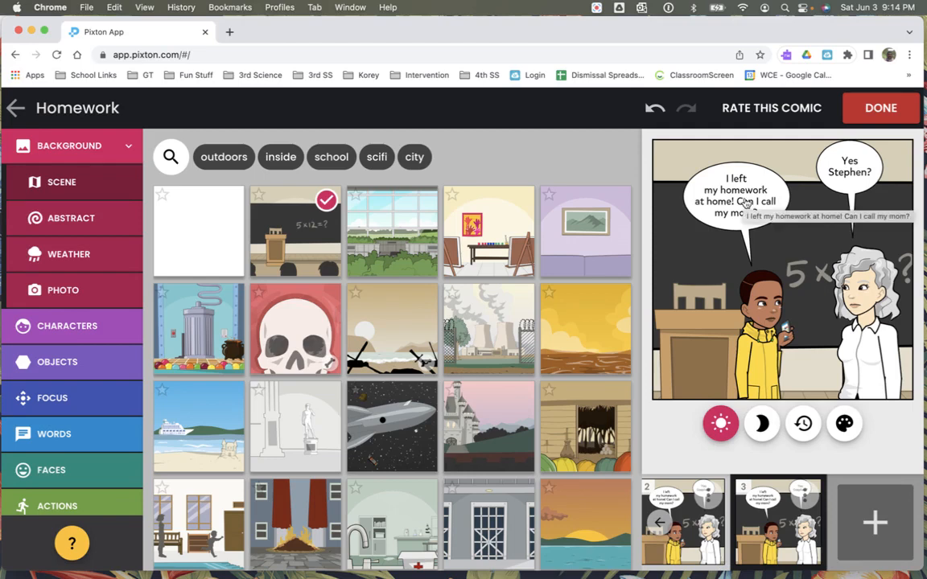
Replace the teacher's speech in the third panel with "this one time you may", the boy's name, and ", but this is the last time.".
{"action": "left_click", "coordinate": [845, 165]}
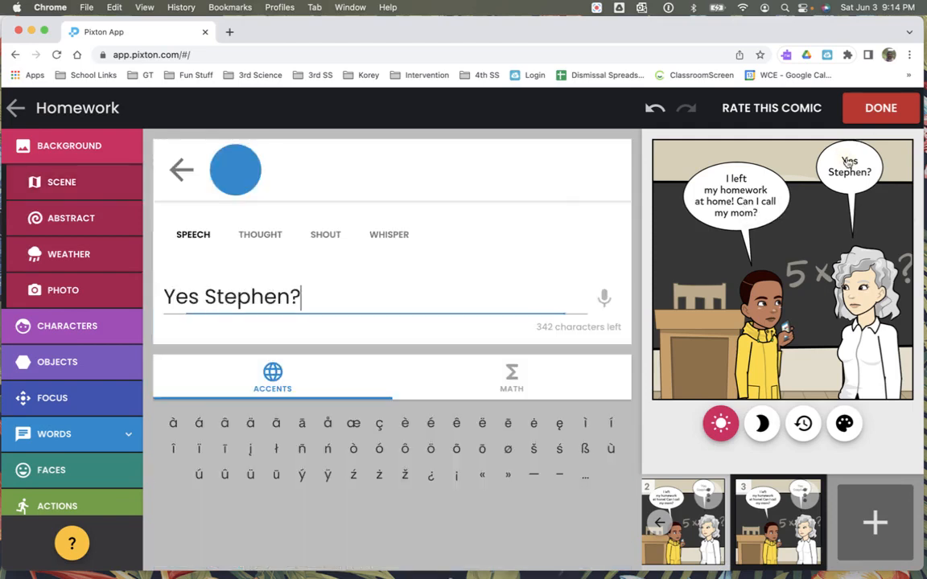
{"action": "triple_click", "coordinate": [325, 304]}
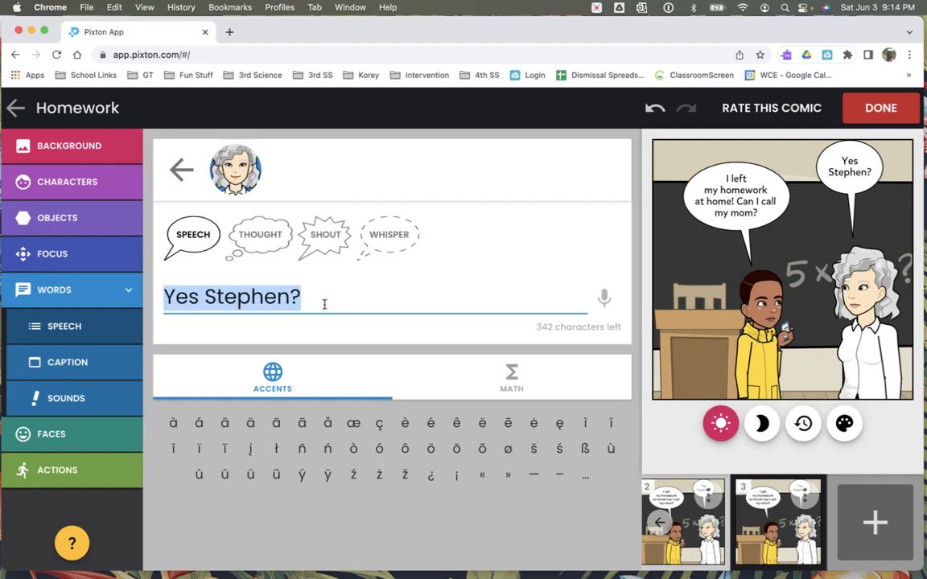
{"action": "type", "text": "this one tim"}
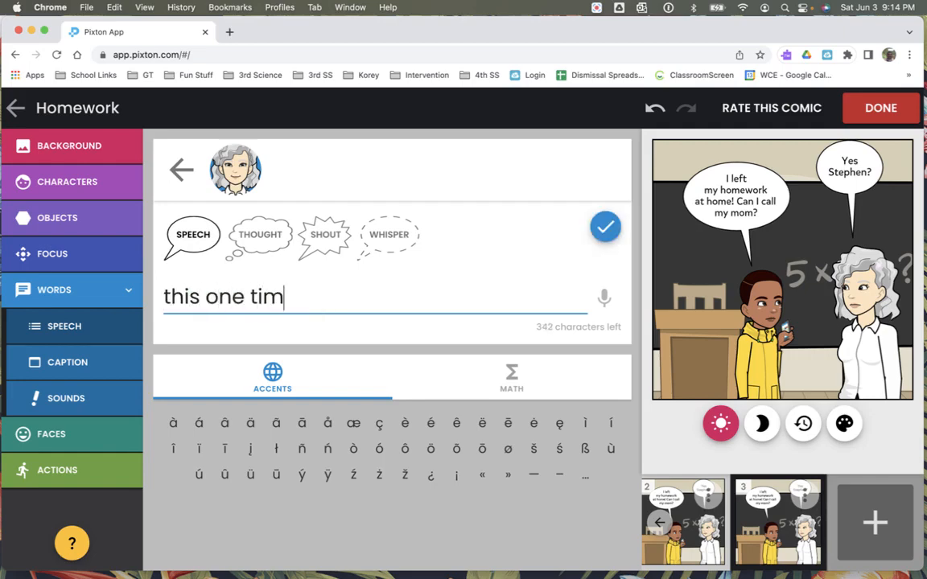
{"action": "type", "text": "e you ma"}
{"action": "key", "text": "BackSpace"}
{"action": "type", "text": "may "}
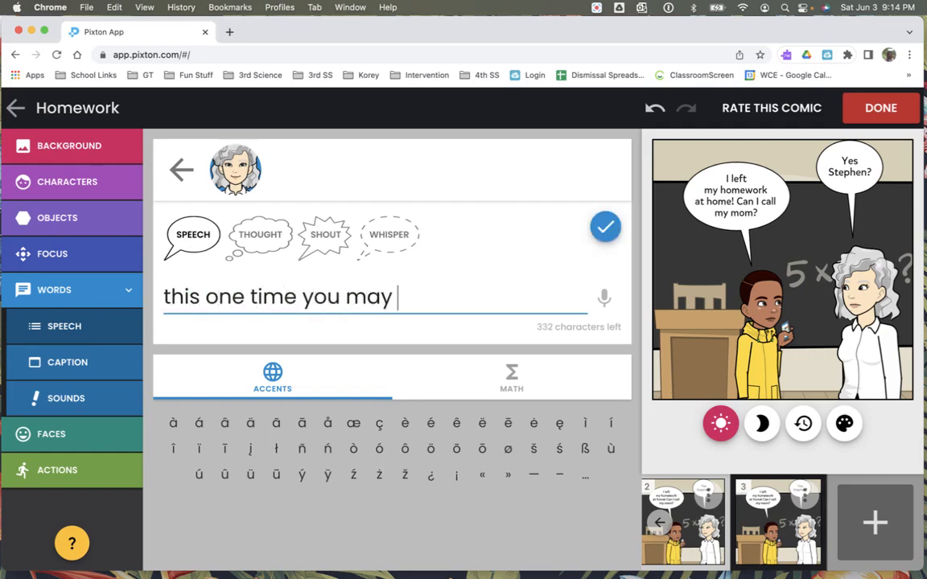
{"action": "type", "text": "Stephen"}
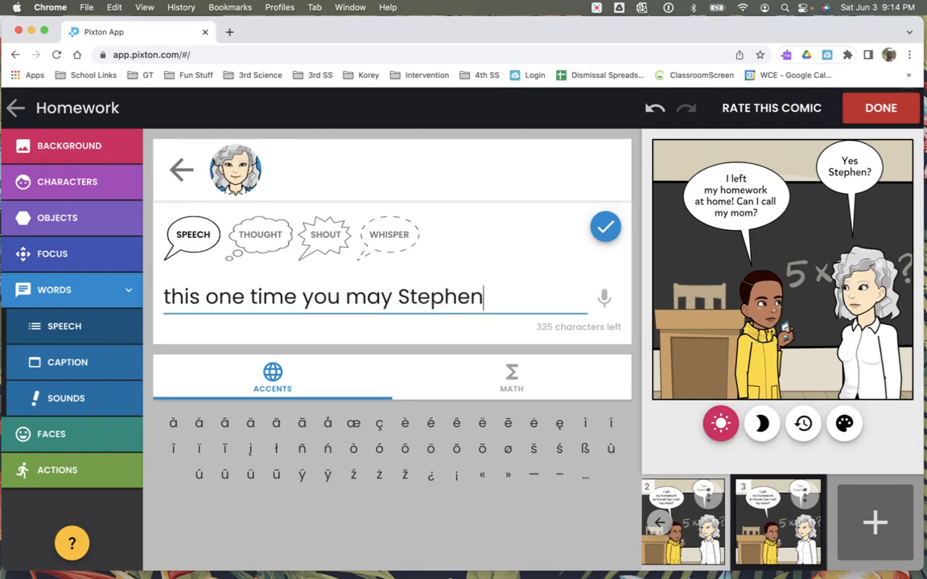
{"action": "type", "text": ", but "}
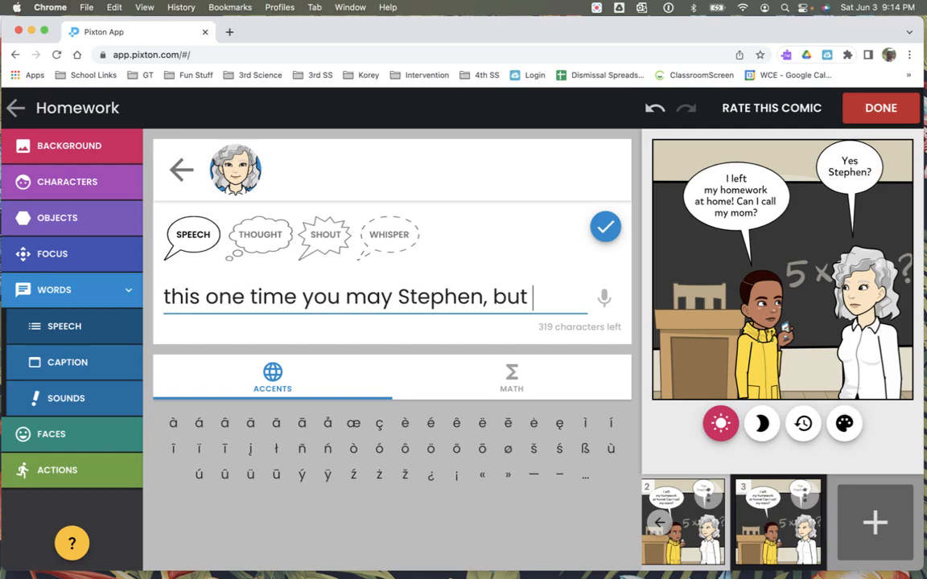
{"action": "type", "text": "this "}
{"action": "type", "text": "is the l"}
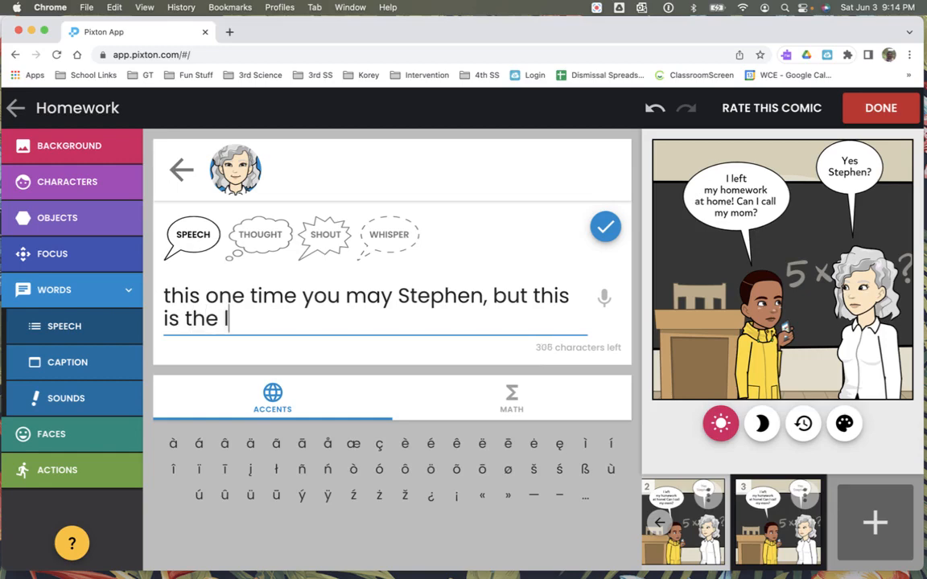
{"action": "type", "text": "ast time."}
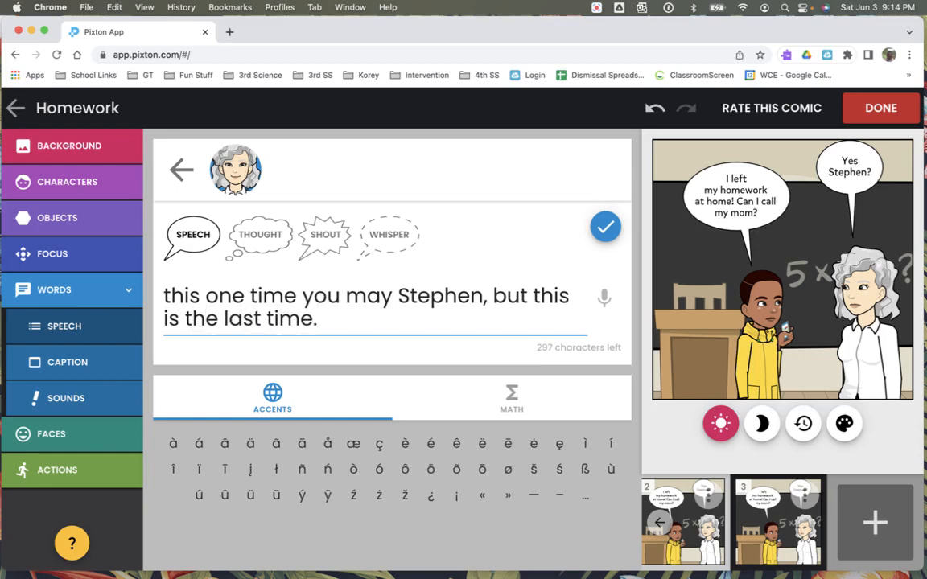
{"action": "left_click", "coordinate": [602, 228]}
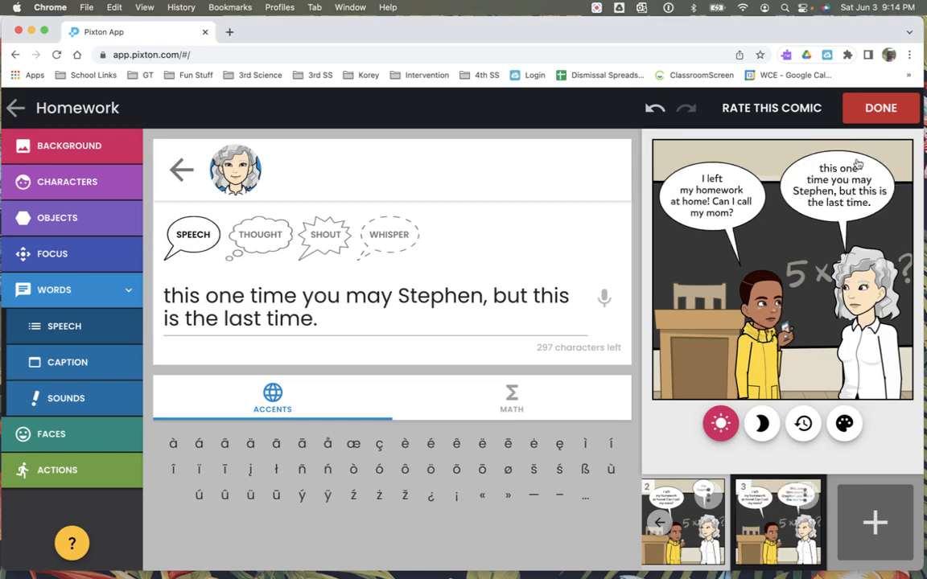
Replace the boy's speech in the third panel with "Thank you", the teacher's title and surname, and an exclamation mark.
{"action": "left_click", "coordinate": [732, 203]}
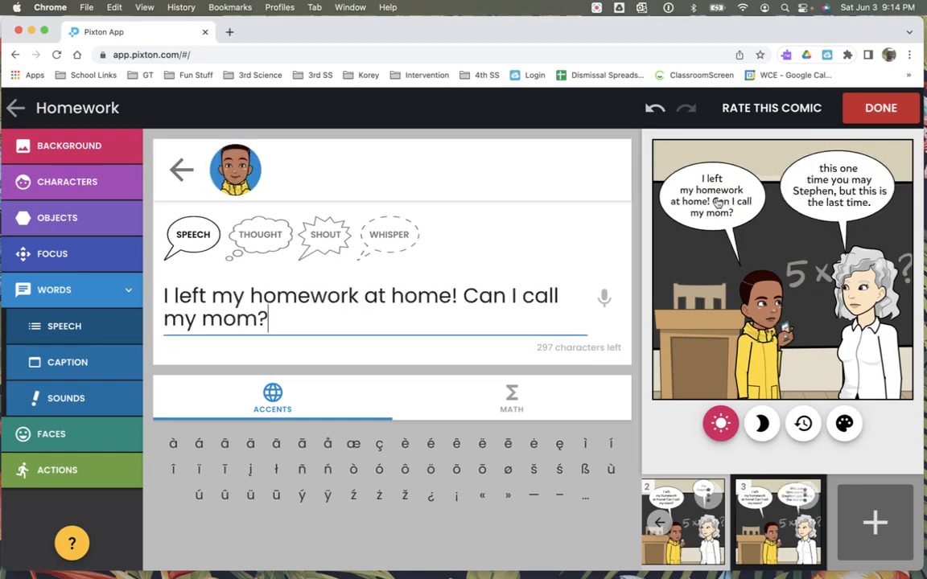
{"action": "left_click_drag", "start_coordinate": [308, 321], "coordinate": [111, 279]}
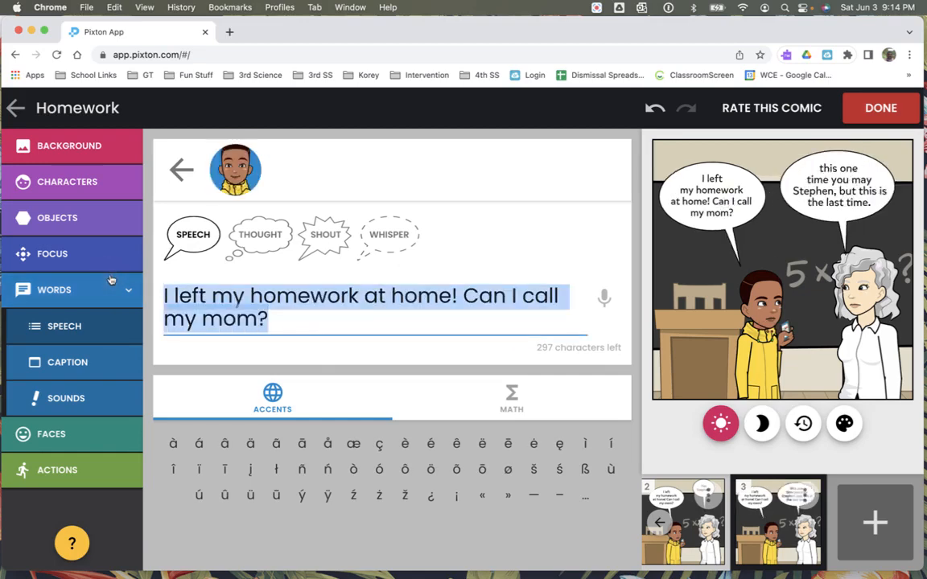
{"action": "type", "text": "Thank y8ou"}
{"action": "key", "text": "BackSpace"}
{"action": "key", "text": "BackSpace"}
{"action": "key", "text": "BackSpace"}
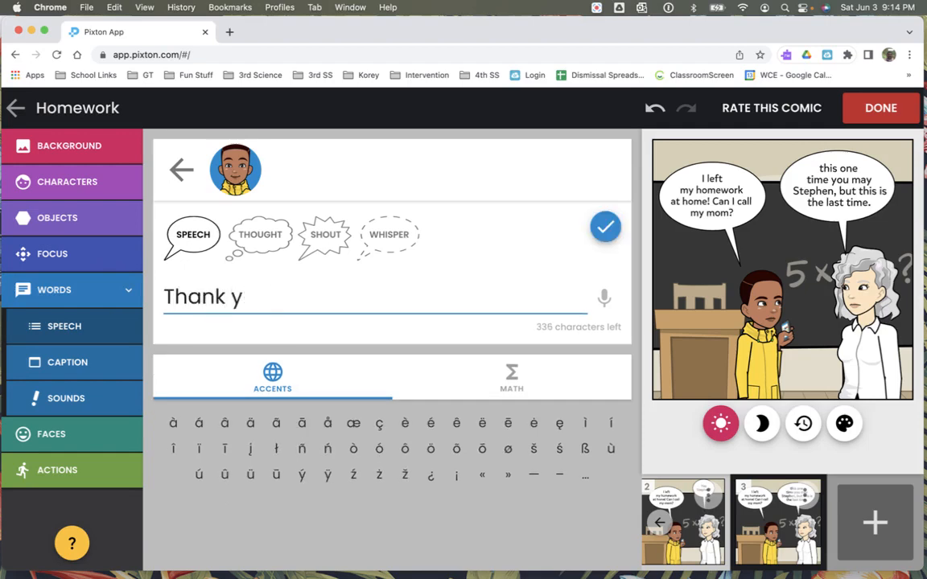
{"action": "type", "text": "ou Mrs. Smity"}
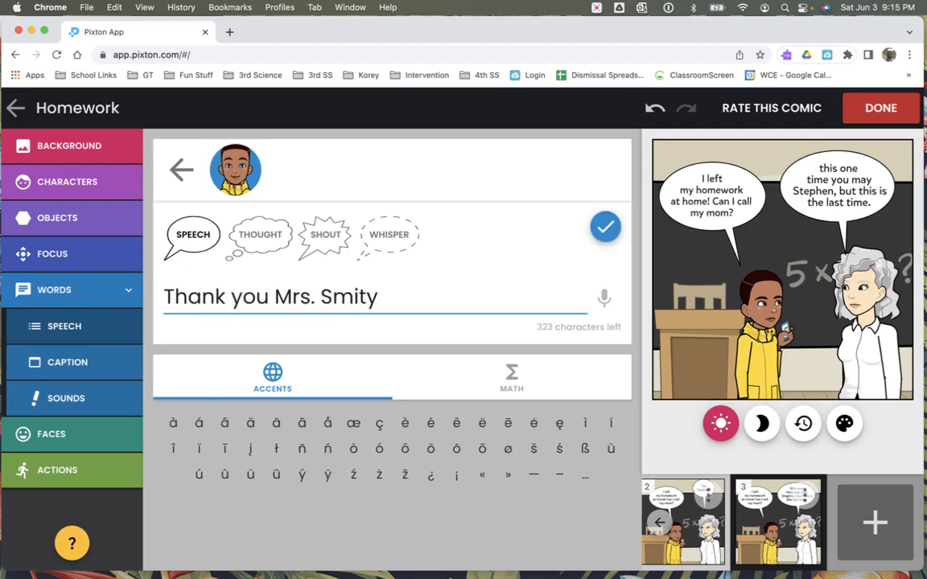
{"action": "key", "text": "BackSpace"}
{"action": "type", "text": "h!"}
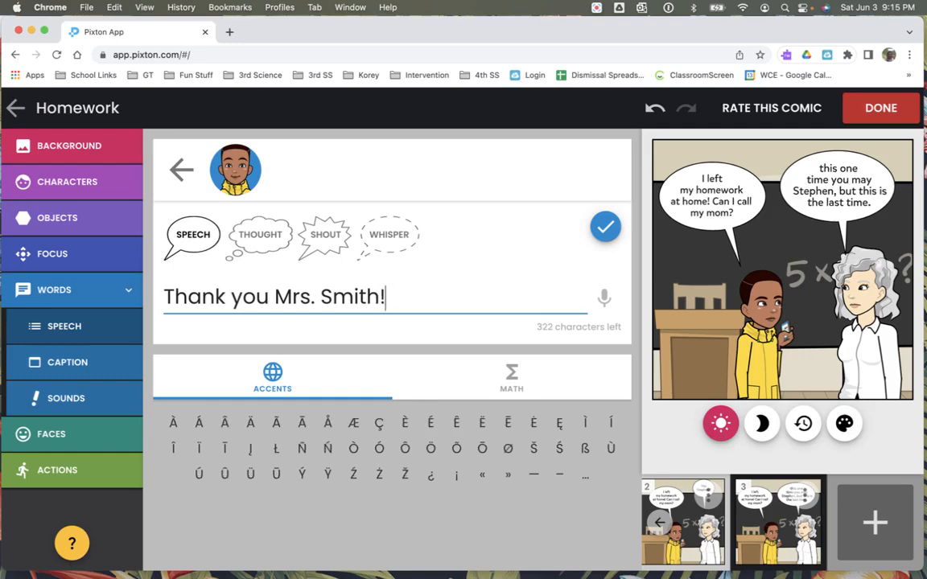
{"action": "left_click", "coordinate": [606, 227]}
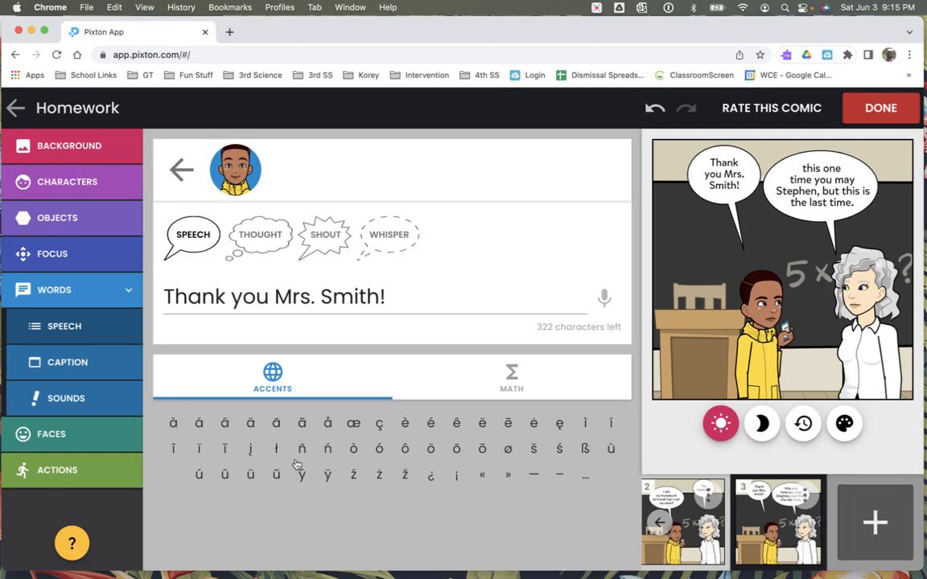
Add the CRASH sound effect to the third panel and move it back out of the panel.
{"action": "left_click", "coordinate": [69, 368]}
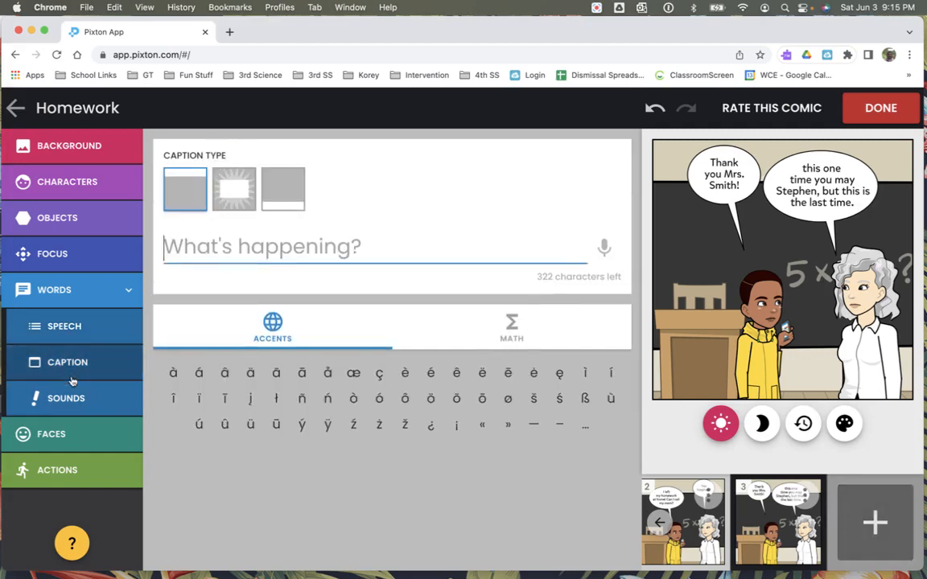
{"action": "left_click", "coordinate": [68, 398]}
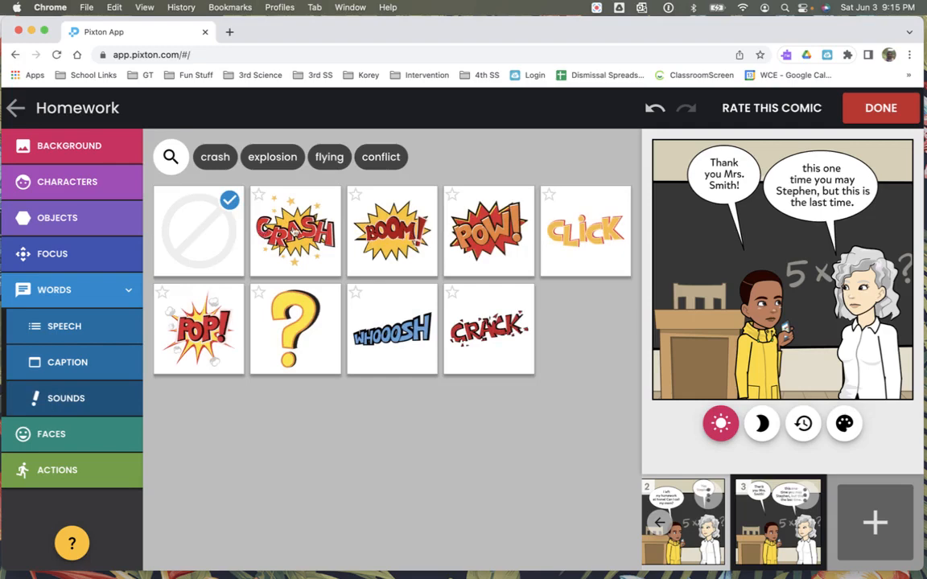
{"action": "left_click", "coordinate": [295, 231]}
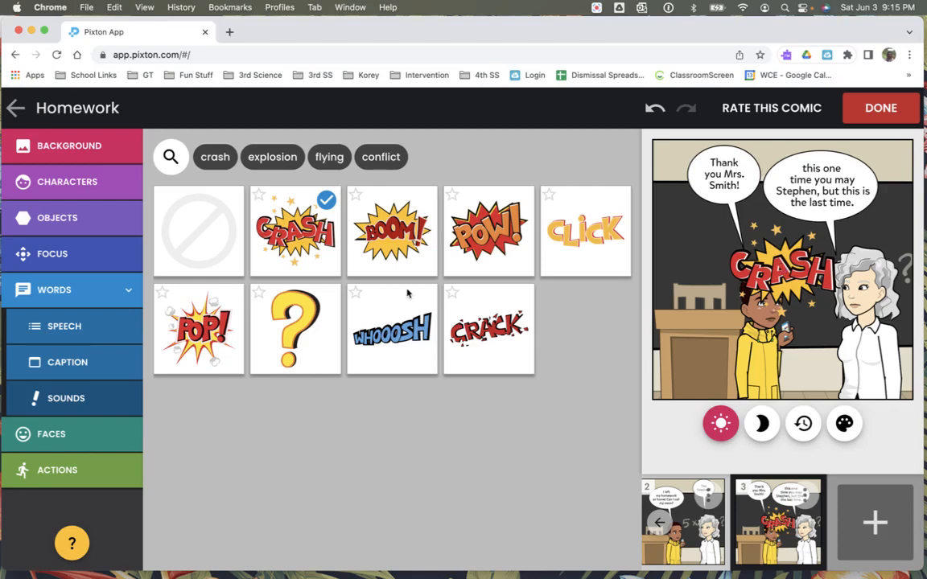
{"action": "left_click_drag", "start_coordinate": [780, 271], "coordinate": [479, 376]}
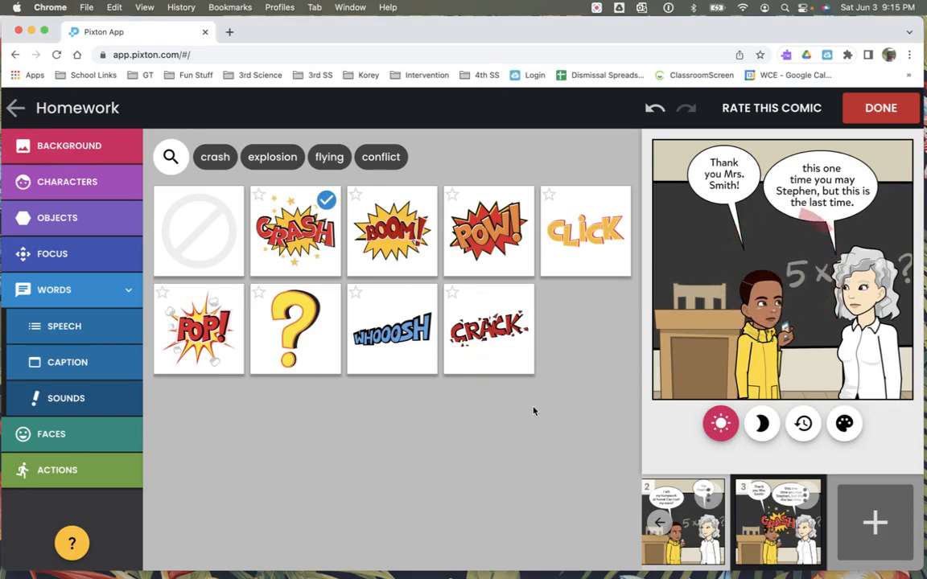